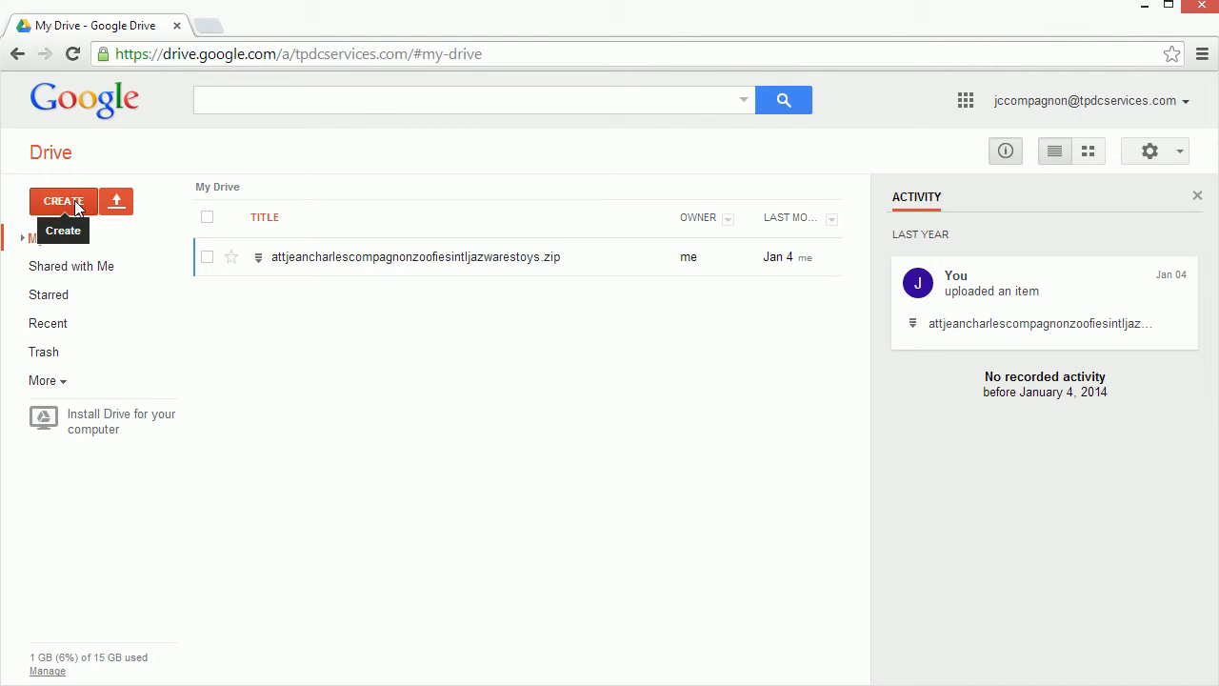
- Create a new form in Drive and dismiss the Google Forms welcome message
{"action": "left_click", "coordinate": [78, 208]}
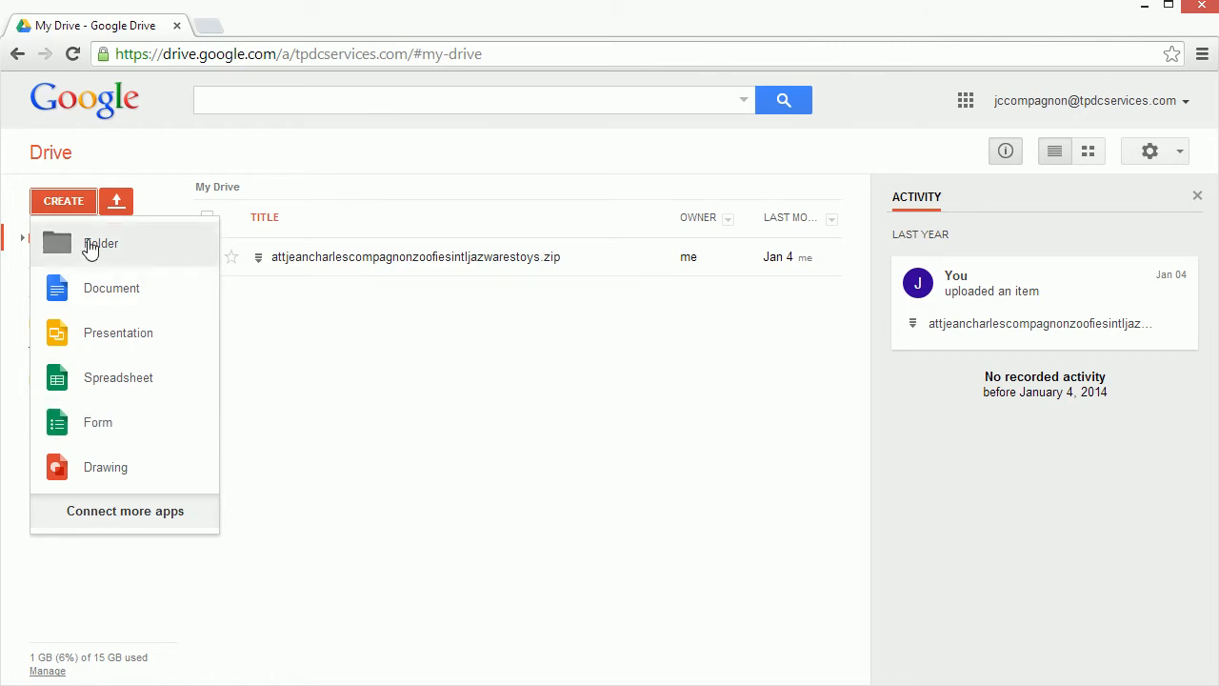
{"action": "left_click", "coordinate": [266, 354]}
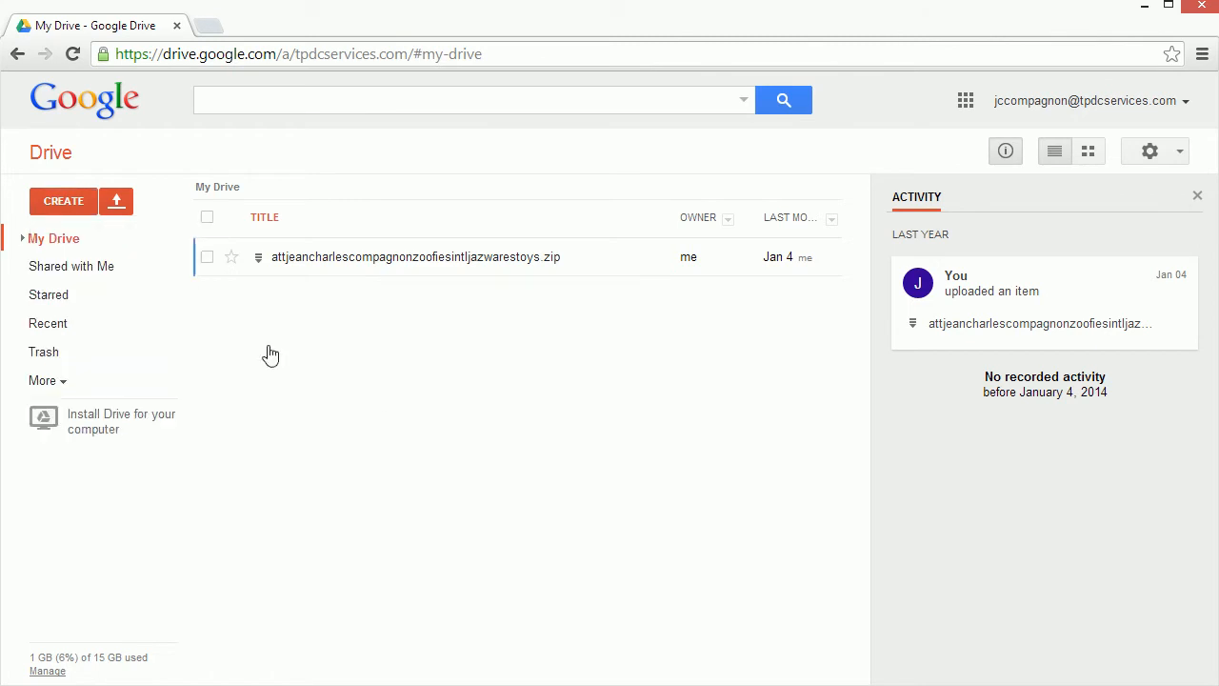
{"action": "left_click", "coordinate": [62, 204]}
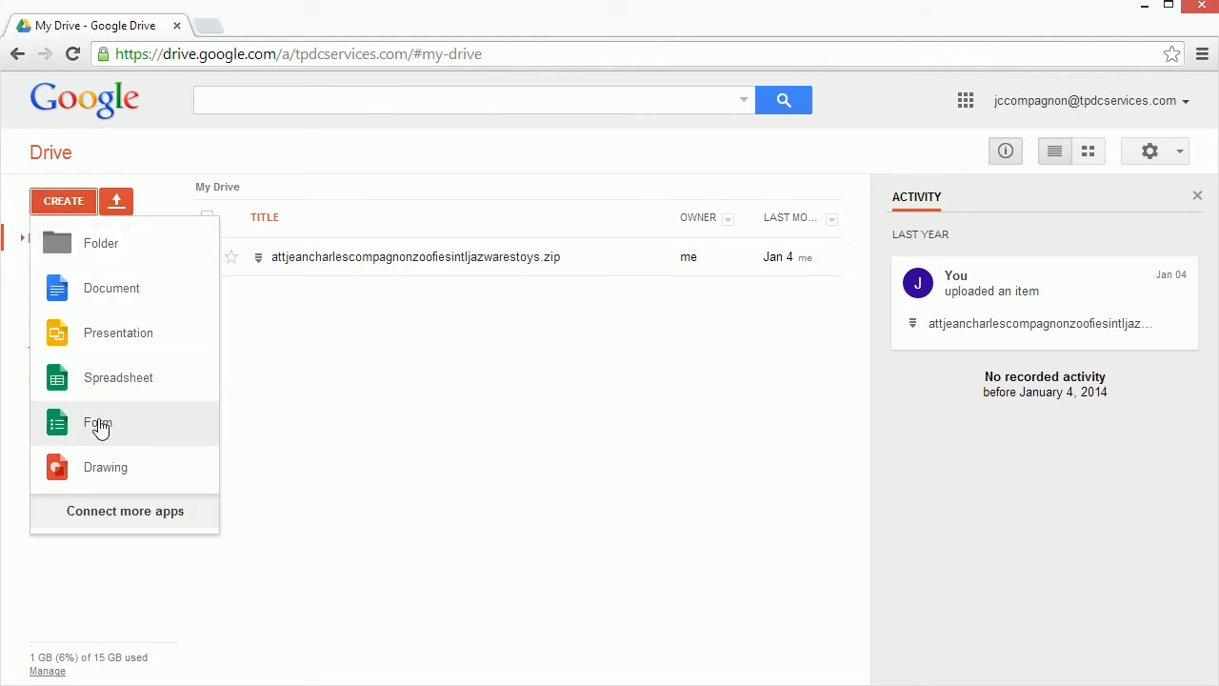
{"action": "left_click", "coordinate": [100, 429]}
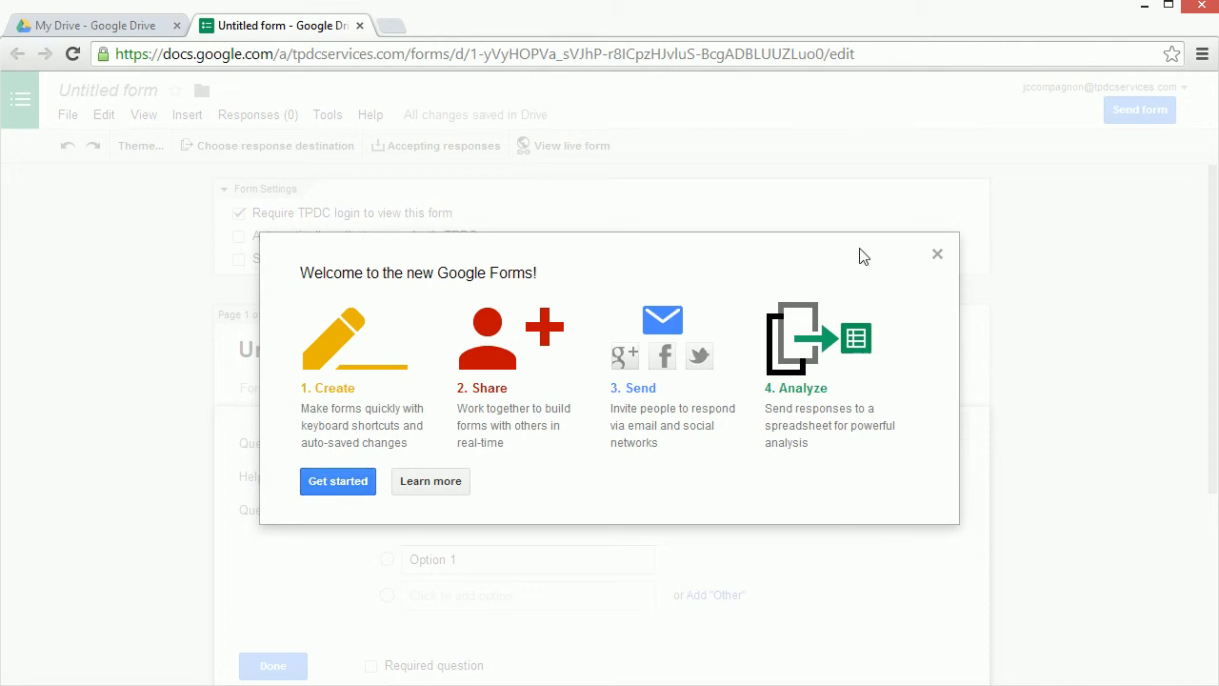
{"action": "left_click", "coordinate": [937, 254]}
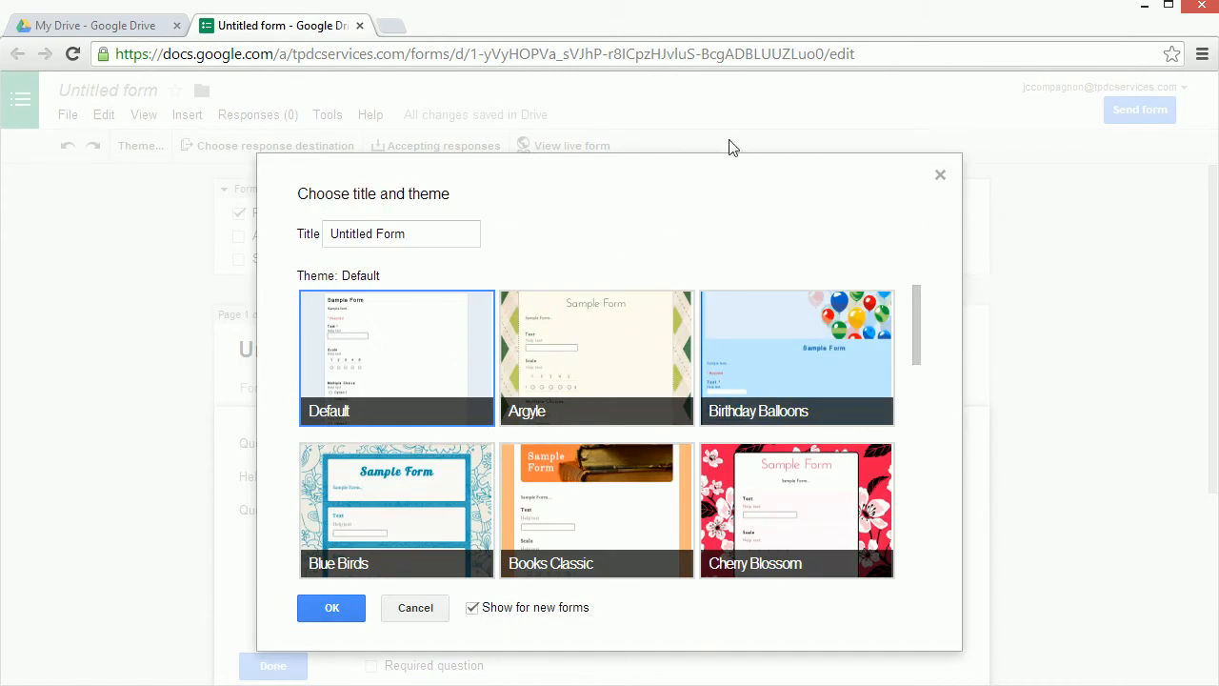
- Replace the default form title with "Practice Form"
{"action": "left_click", "coordinate": [429, 232]}
{"action": "left_click_drag", "start_coordinate": [429, 231], "coordinate": [334, 234]}
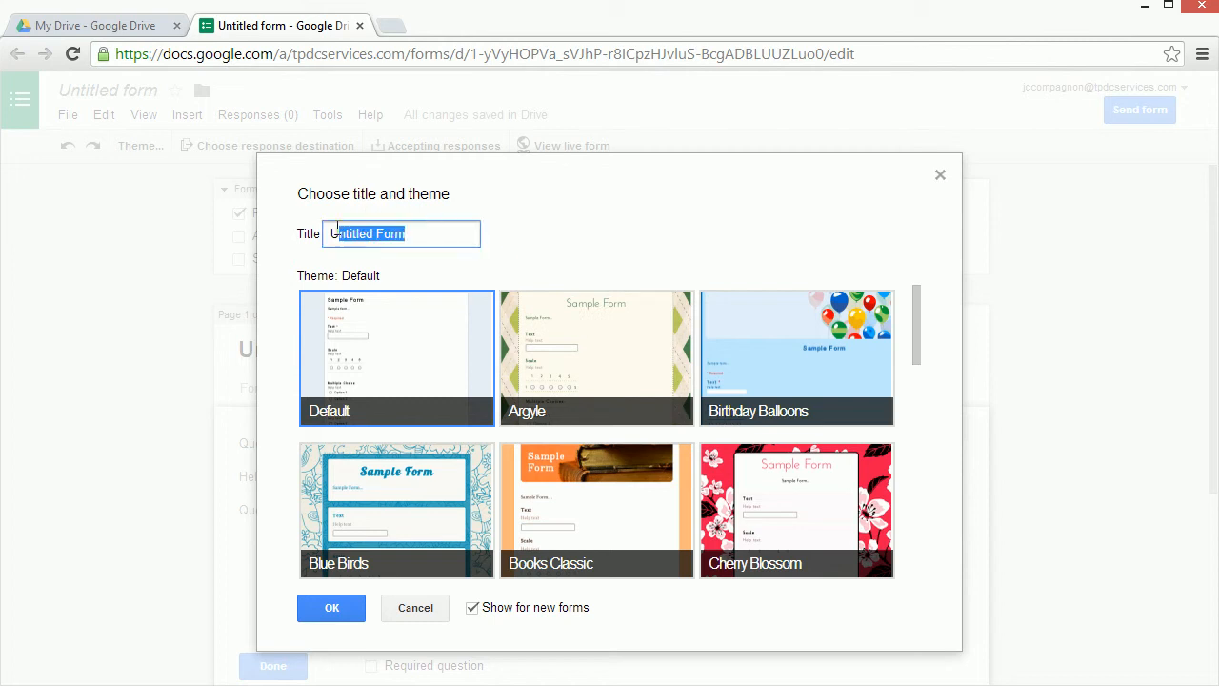
{"action": "left_click", "coordinate": [422, 244]}
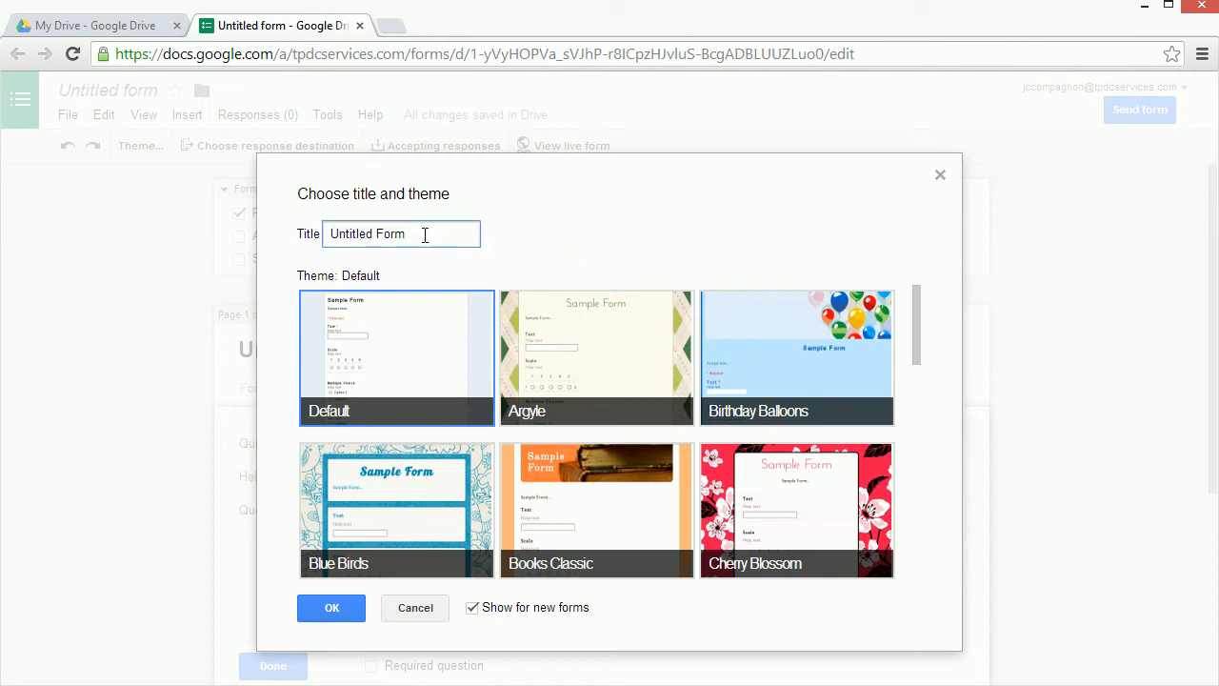
{"action": "left_click_drag", "start_coordinate": [425, 235], "coordinate": [290, 247]}
{"action": "type", "text": "Practice Form"}
{"action": "left_click", "coordinate": [594, 224]}
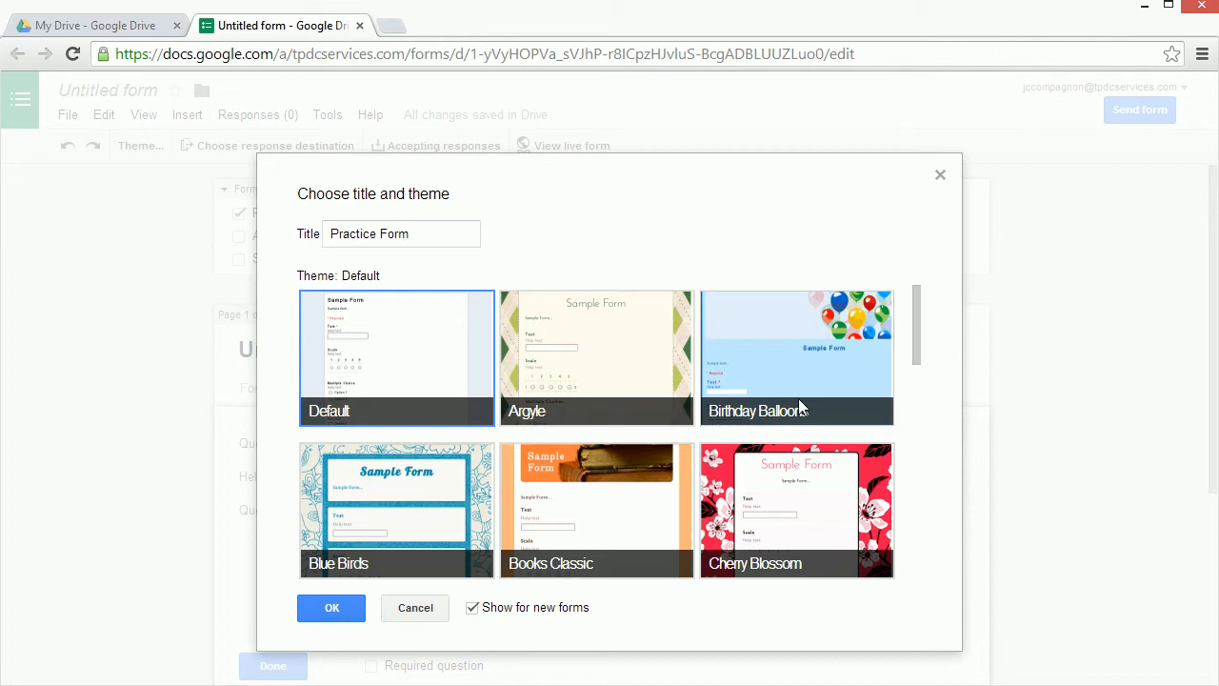
- Choose the Argyle theme for the new form and confirm the title and theme
{"action": "scroll", "coordinate": [798, 404], "scroll_direction": "down", "scroll_amount": 1}
{"action": "scroll", "coordinate": [800, 405], "scroll_direction": "up", "scroll_amount": 1}
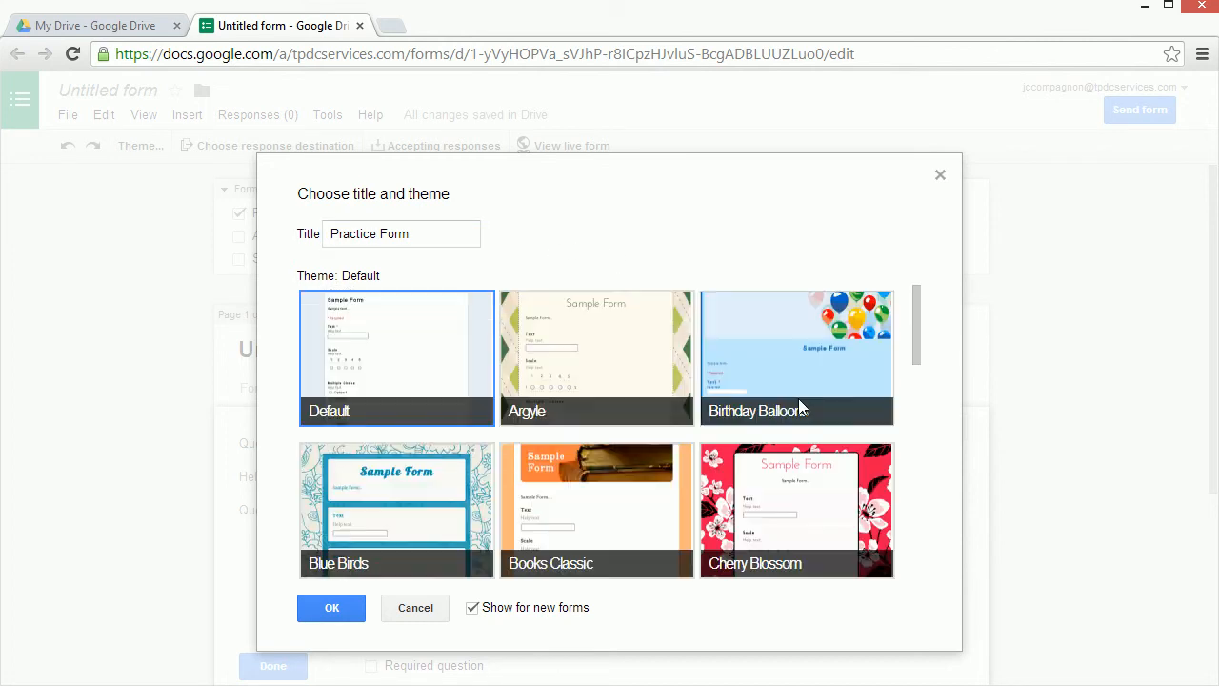
{"action": "left_click", "coordinate": [574, 364]}
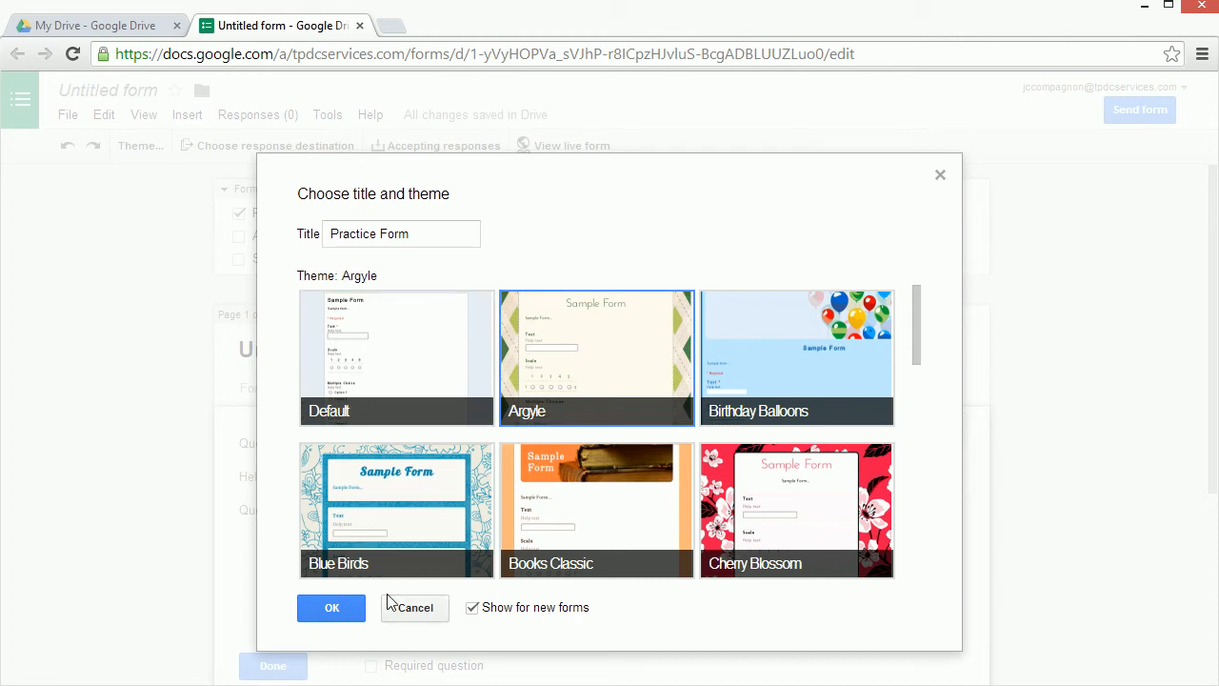
{"action": "left_click", "coordinate": [338, 609]}
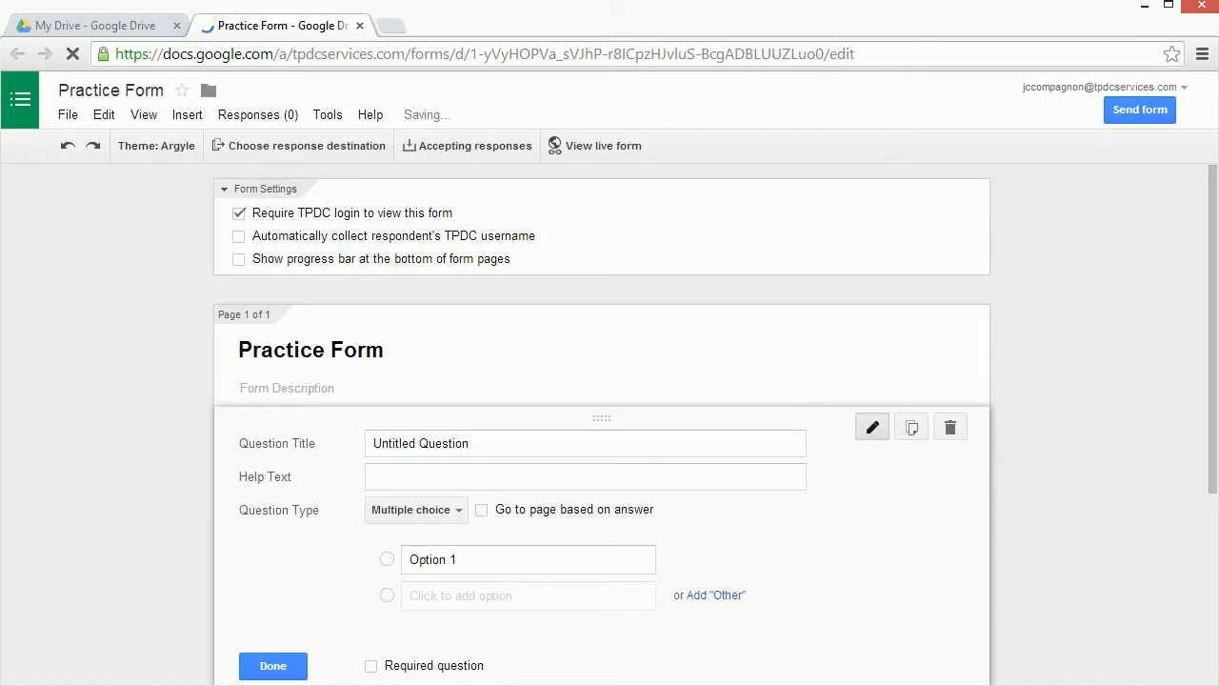
- Examine the form's question editor, confirmation page options and form settings
{"action": "scroll", "coordinate": [1024, 282], "scroll_direction": "down", "scroll_amount": 2}
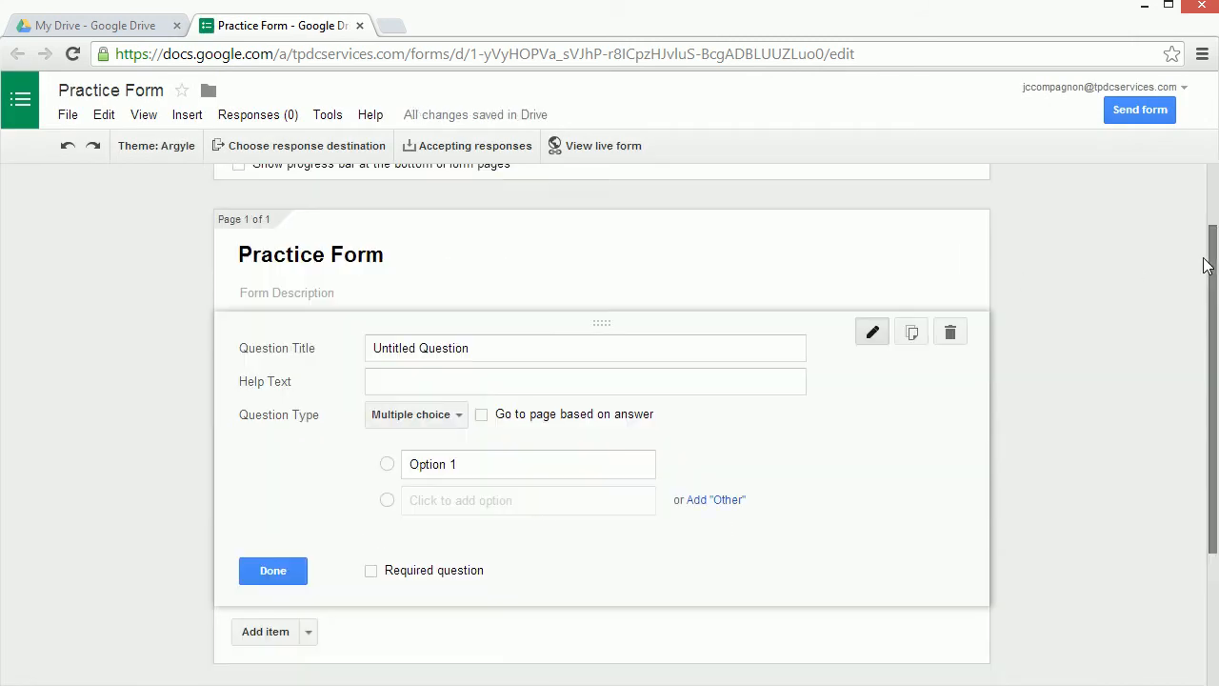
{"action": "scroll", "coordinate": [1148, 311], "scroll_direction": "down", "scroll_amount": 1}
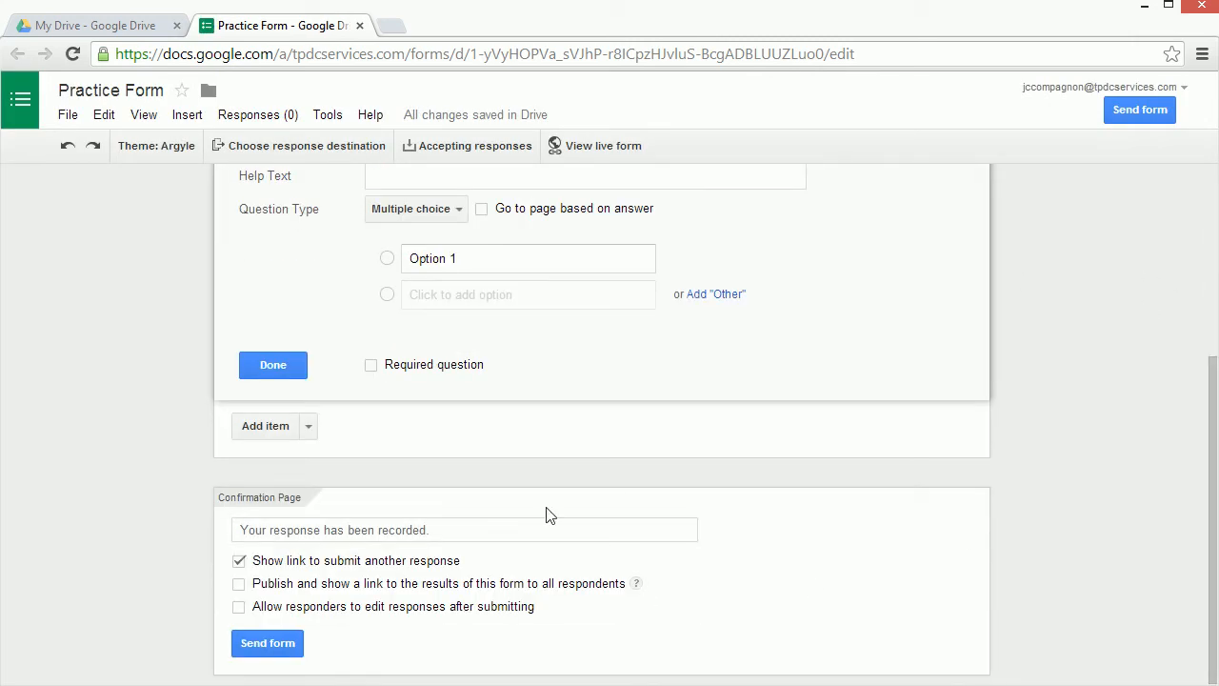
{"action": "scroll", "coordinate": [562, 471], "scroll_direction": "up", "scroll_amount": 3}
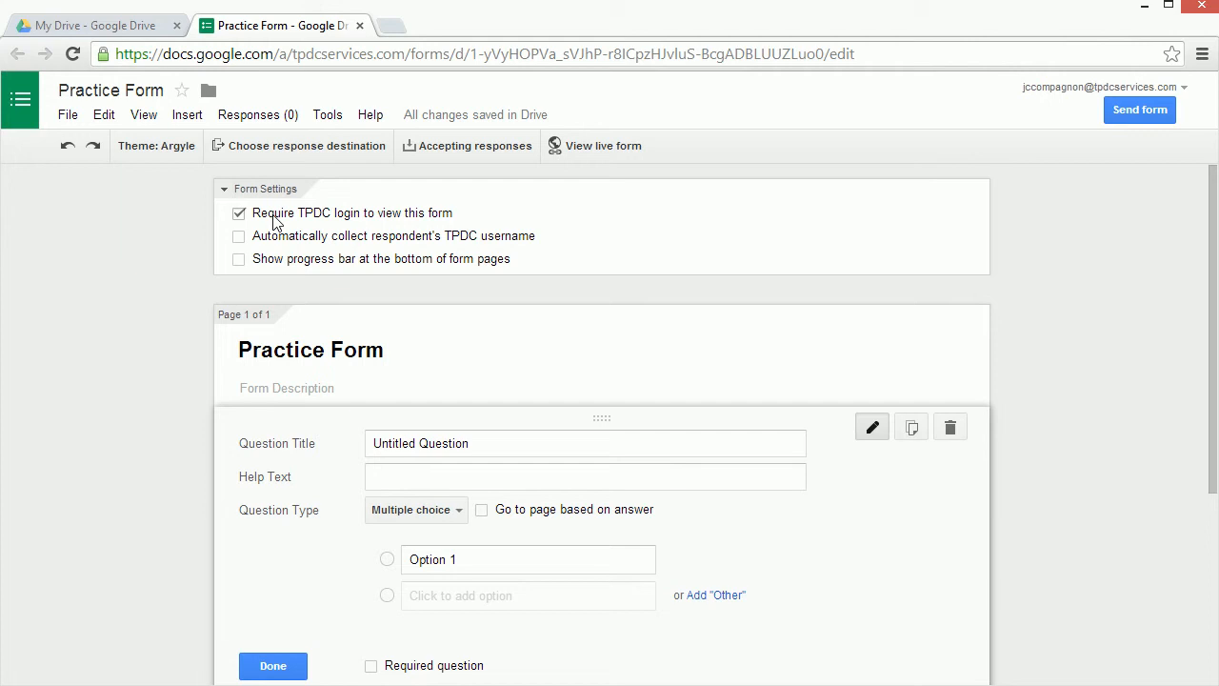
{"action": "left_click", "coordinate": [348, 271]}
{"action": "left_click", "coordinate": [320, 244]}
{"action": "left_click", "coordinate": [263, 237]}
{"action": "left_click", "coordinate": [259, 250]}
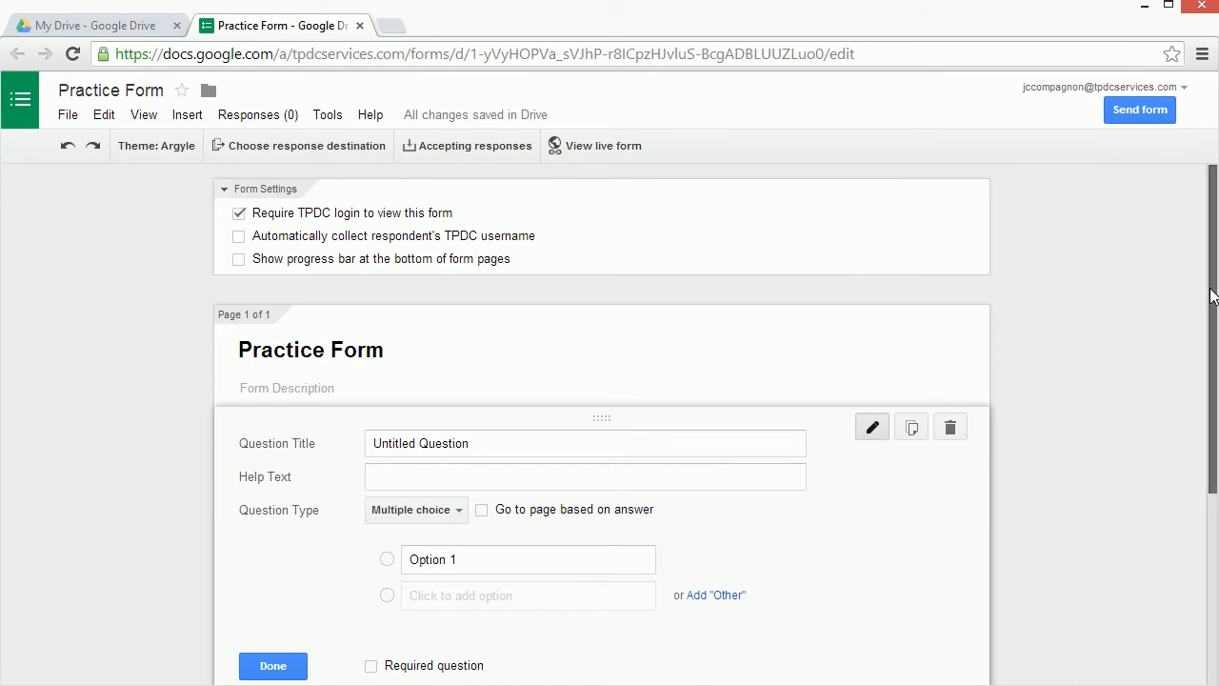
- Add a second answer option, "Option 2", to the untitled multiple choice question
{"action": "left_click_drag", "start_coordinate": [1210, 291], "coordinate": [1194, 356]}
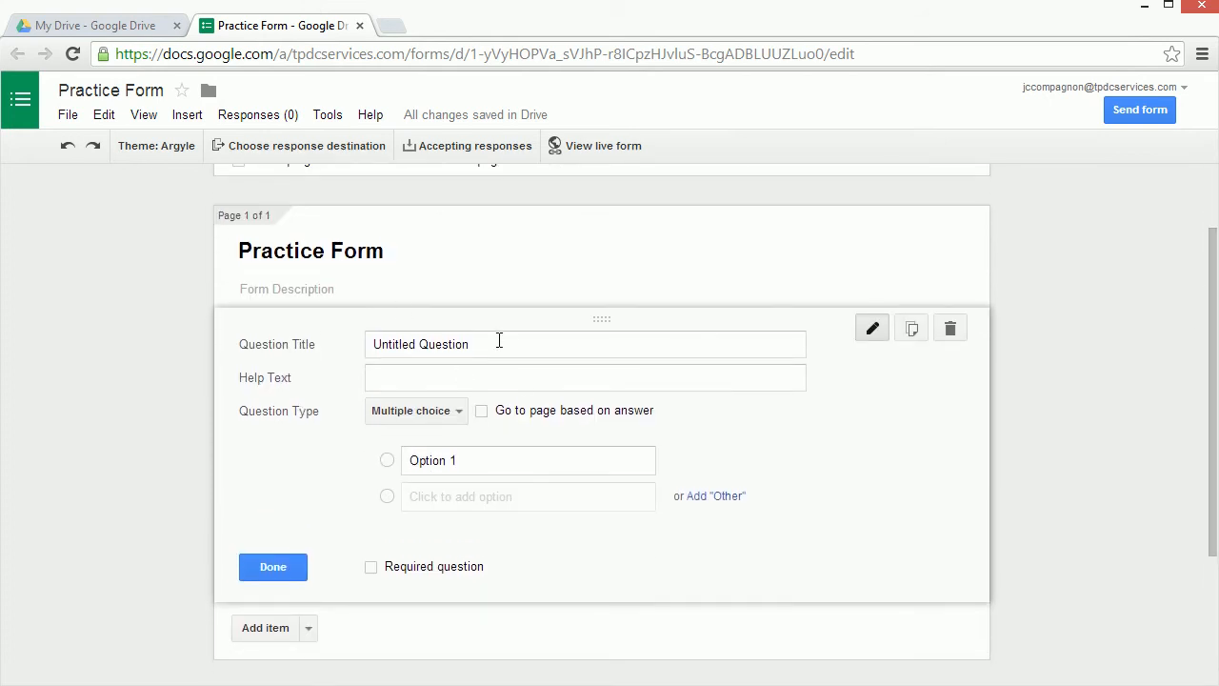
{"action": "left_click_drag", "start_coordinate": [498, 340], "coordinate": [324, 377]}
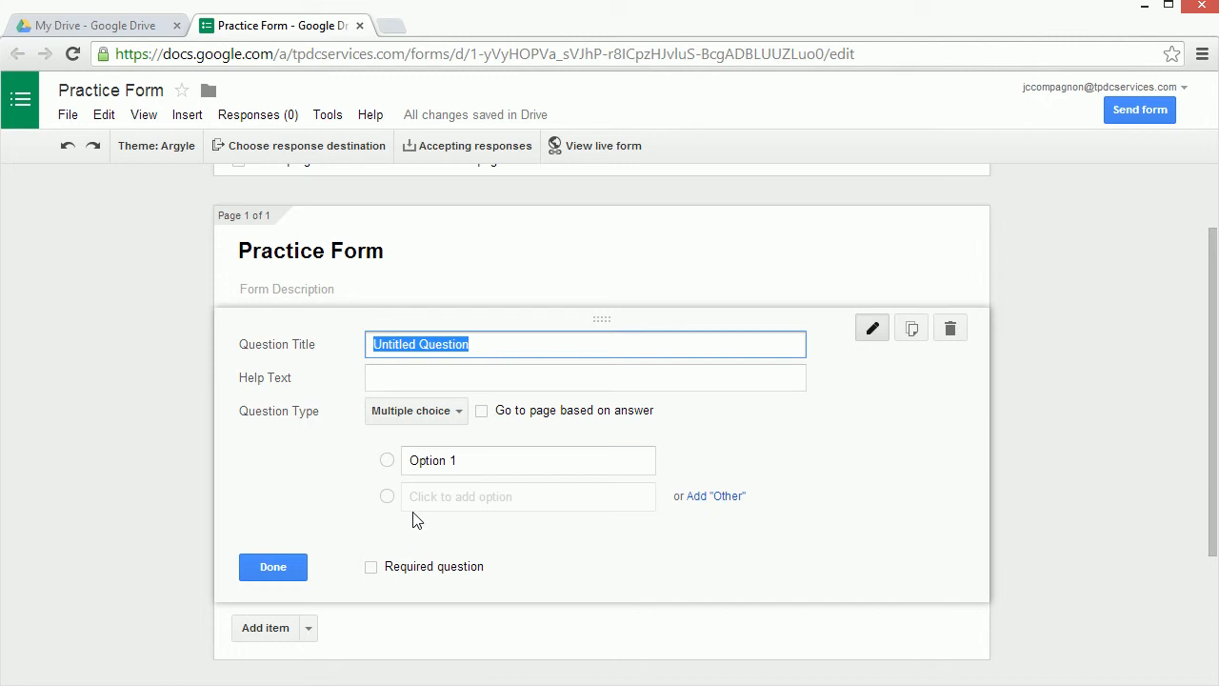
{"action": "left_click", "coordinate": [333, 497]}
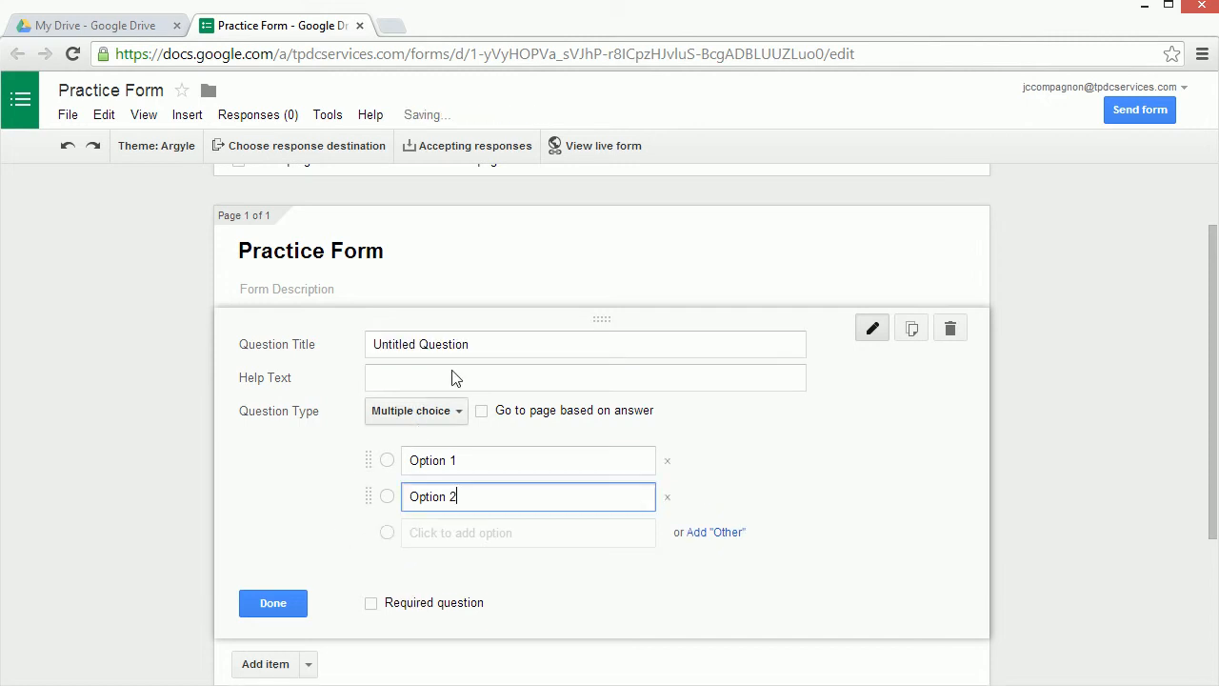
- Try the question types Paragraph text, Text, Checkboxes, Multiple choice and Choose from a list on the untitled question
{"action": "left_click", "coordinate": [451, 412]}
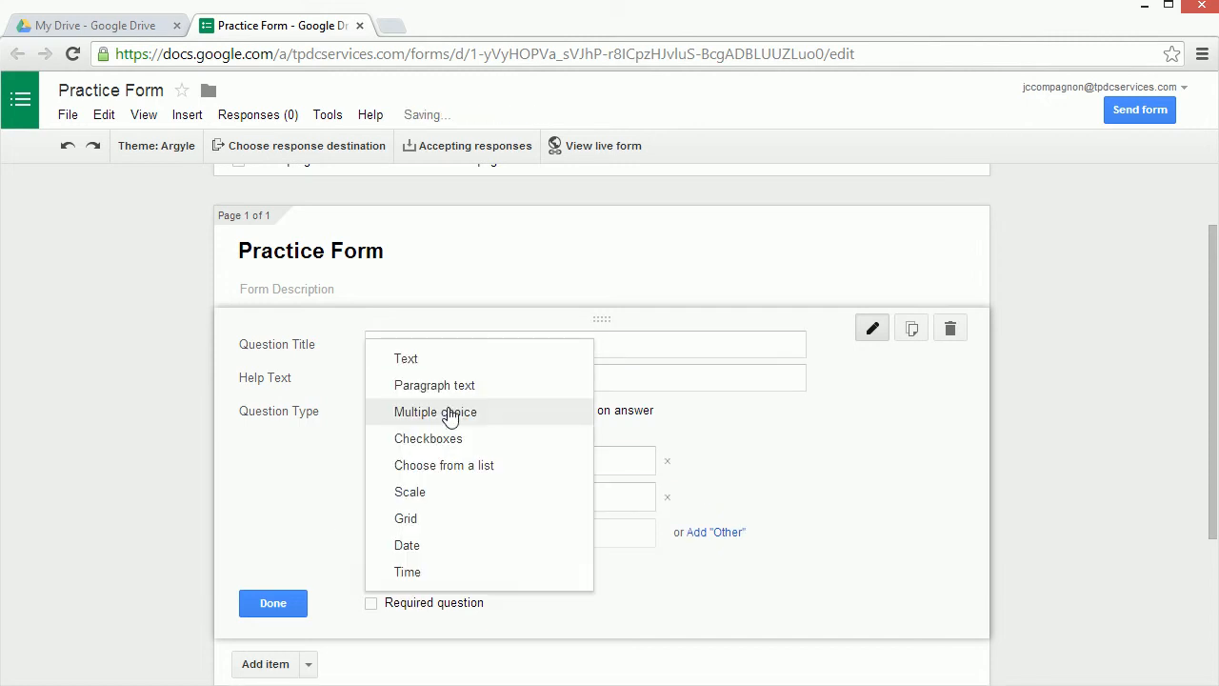
{"action": "left_click", "coordinate": [440, 386]}
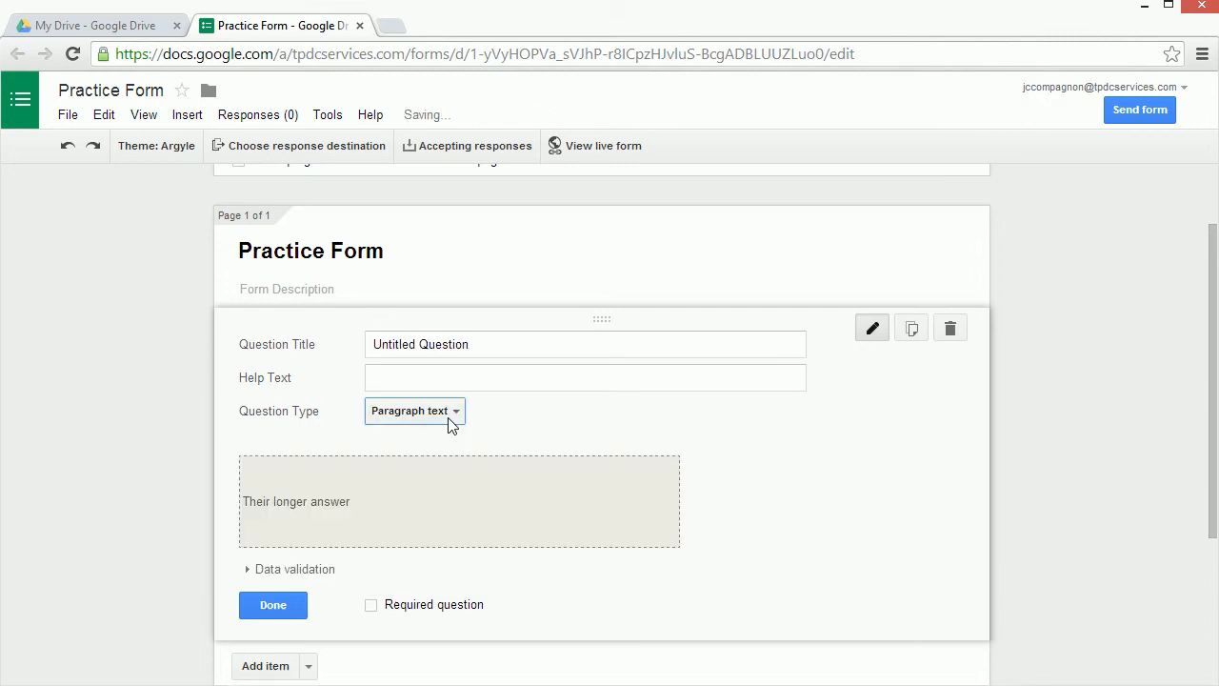
{"action": "left_click", "coordinate": [450, 418]}
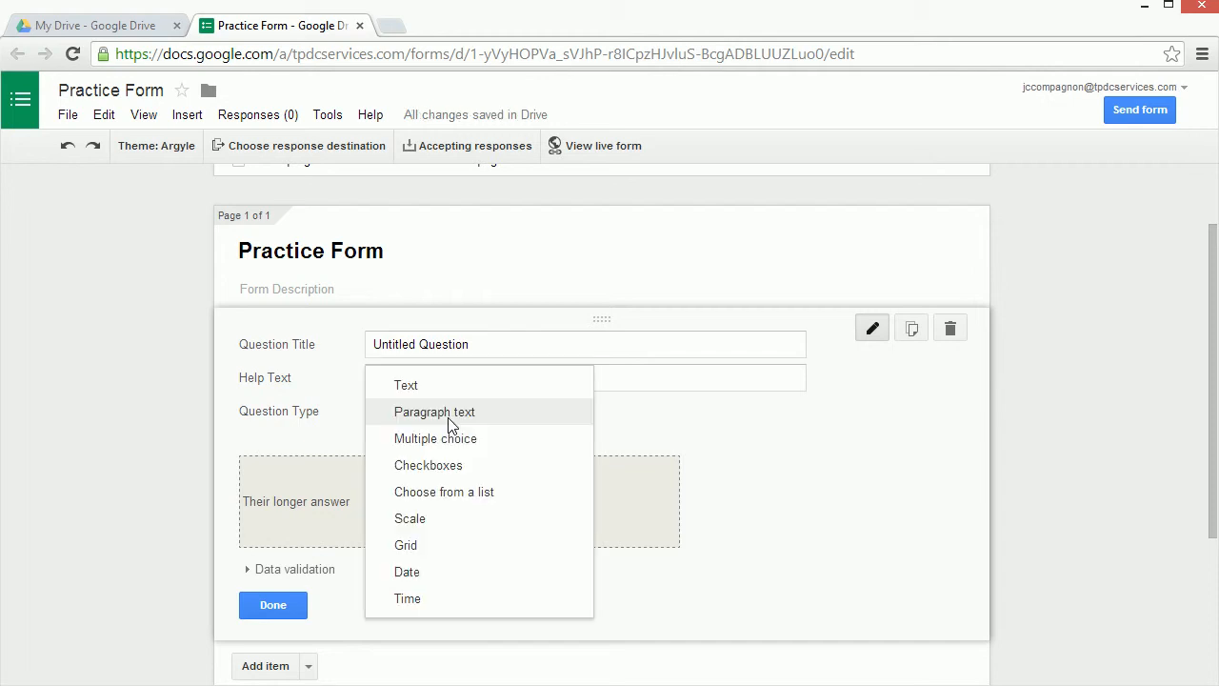
{"action": "left_click", "coordinate": [452, 399]}
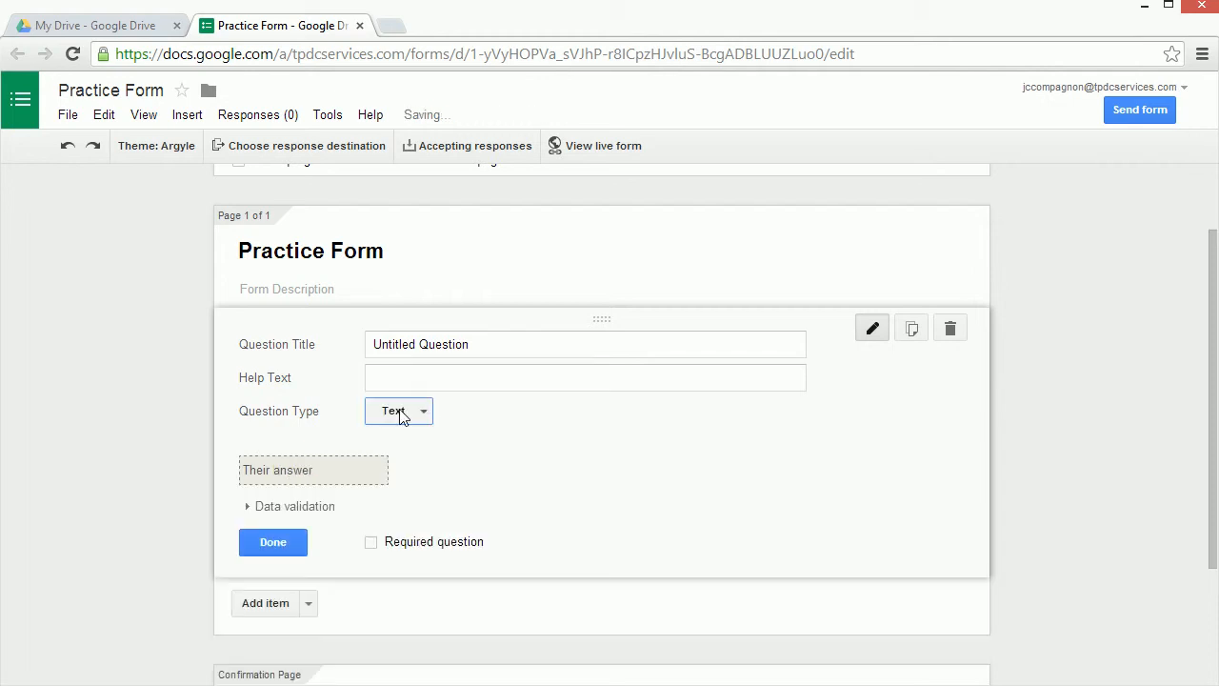
{"action": "left_click", "coordinate": [422, 420]}
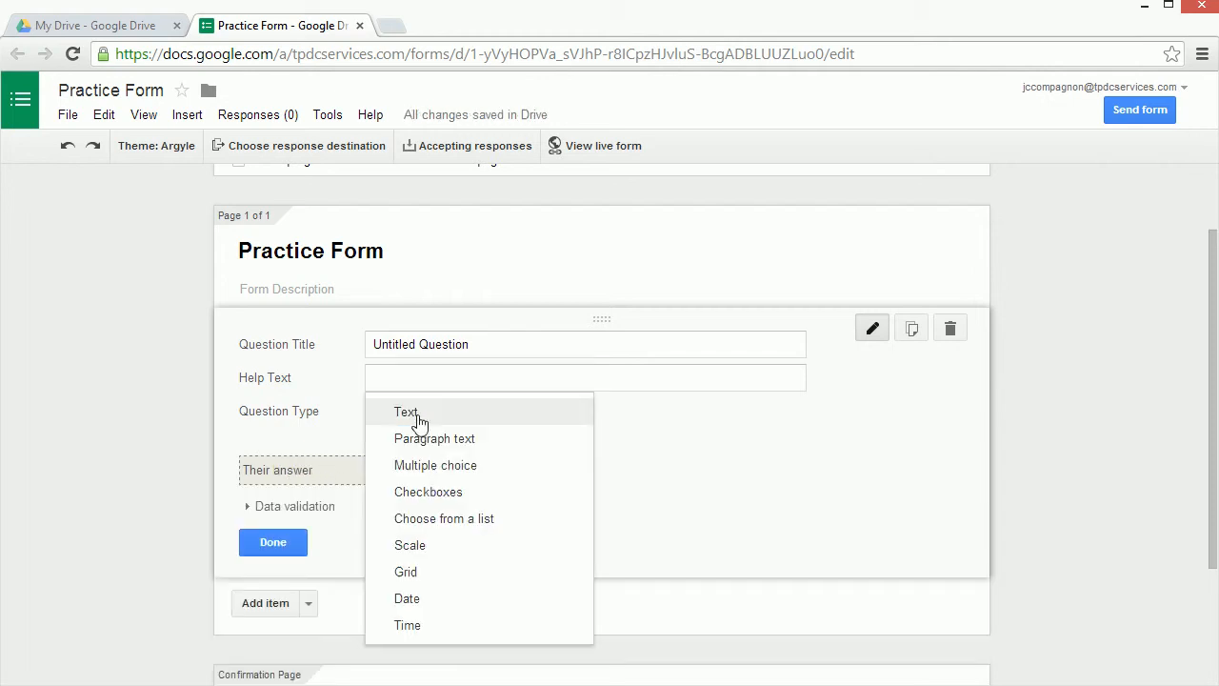
{"action": "left_click", "coordinate": [440, 492]}
{"action": "left_click", "coordinate": [408, 417]}
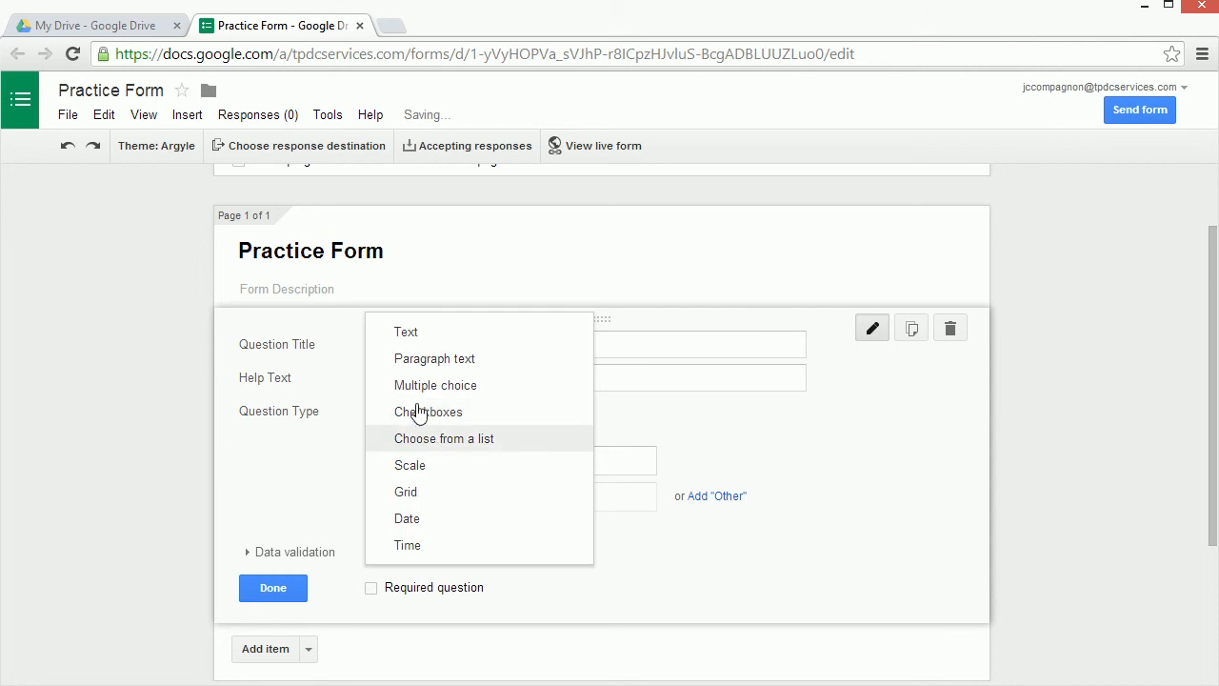
{"action": "left_click", "coordinate": [412, 389]}
{"action": "left_click", "coordinate": [398, 414]}
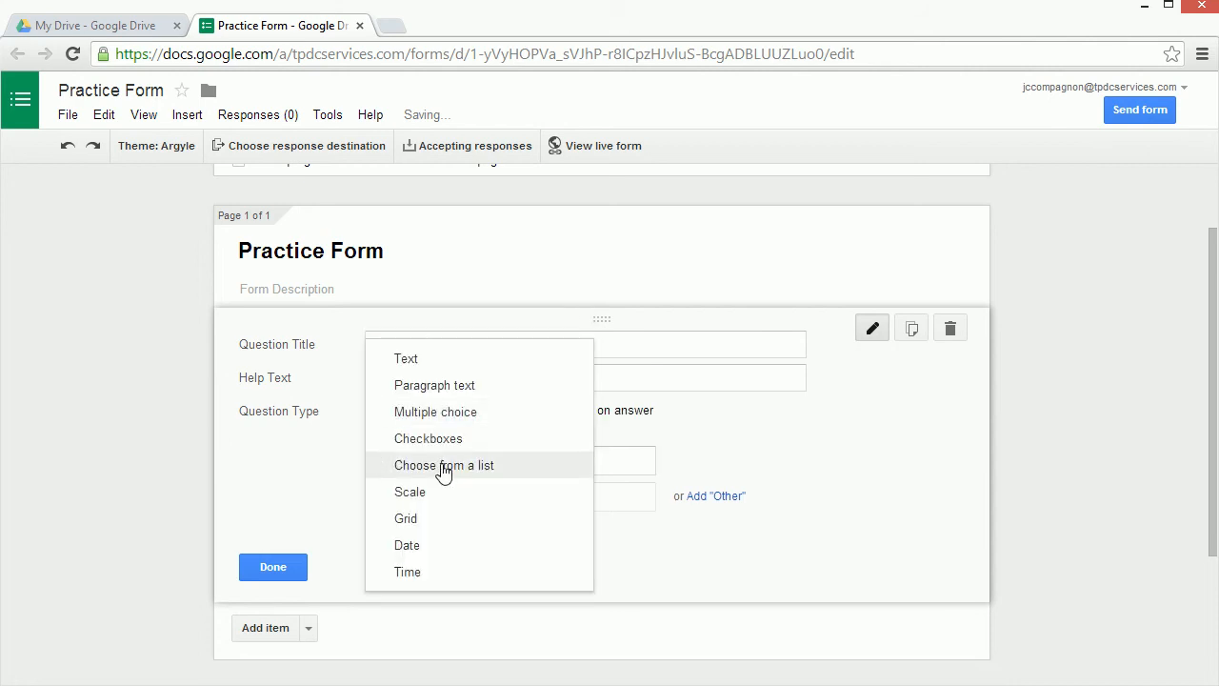
{"action": "left_click", "coordinate": [444, 469]}
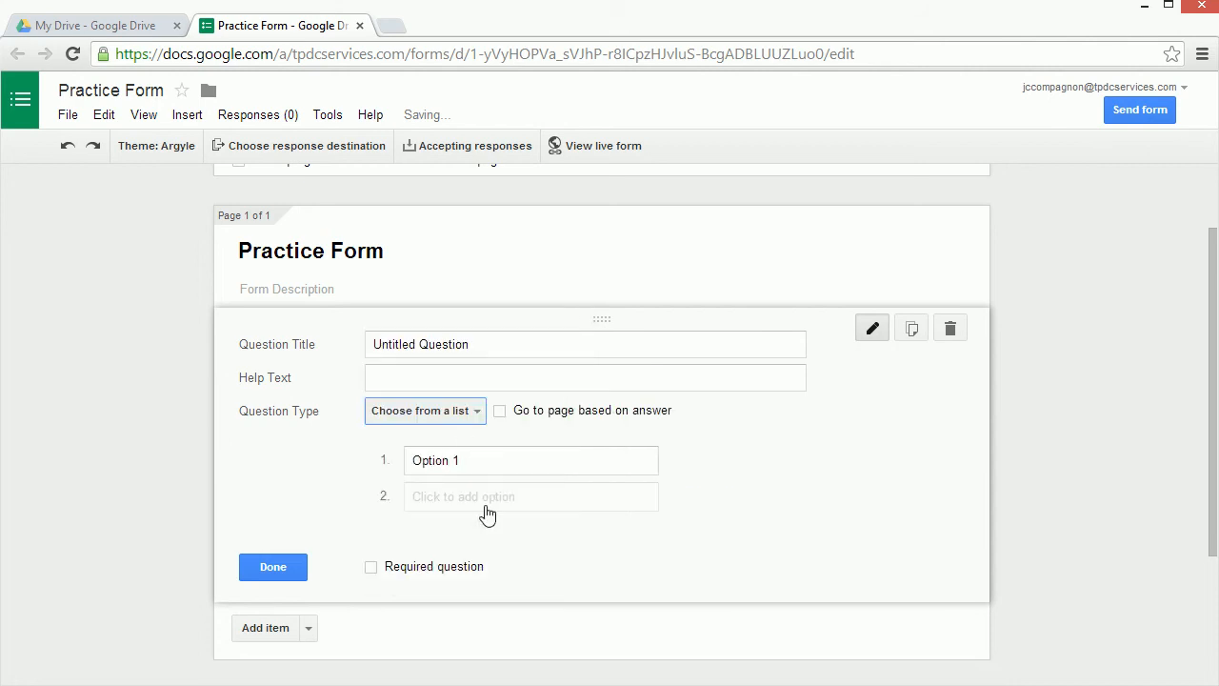
- Try the question types Scale, Grid, Date and Time, and return the question to Multiple choice
{"action": "left_click", "coordinate": [464, 419]}
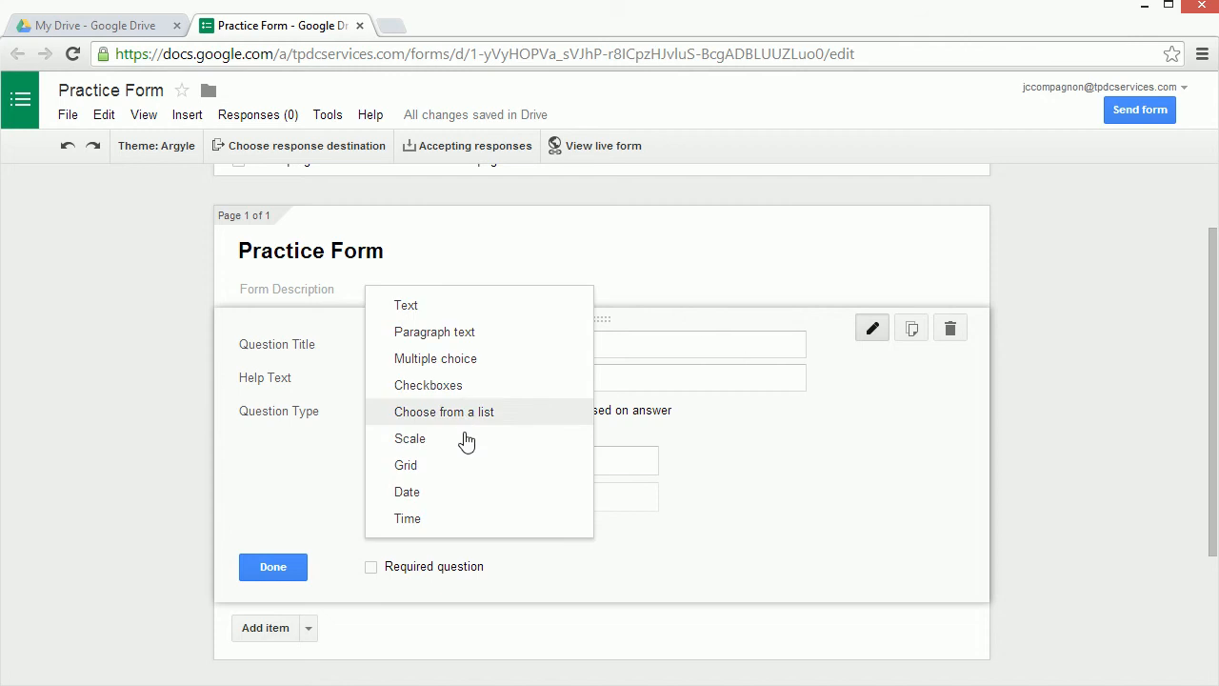
{"action": "left_click", "coordinate": [464, 456]}
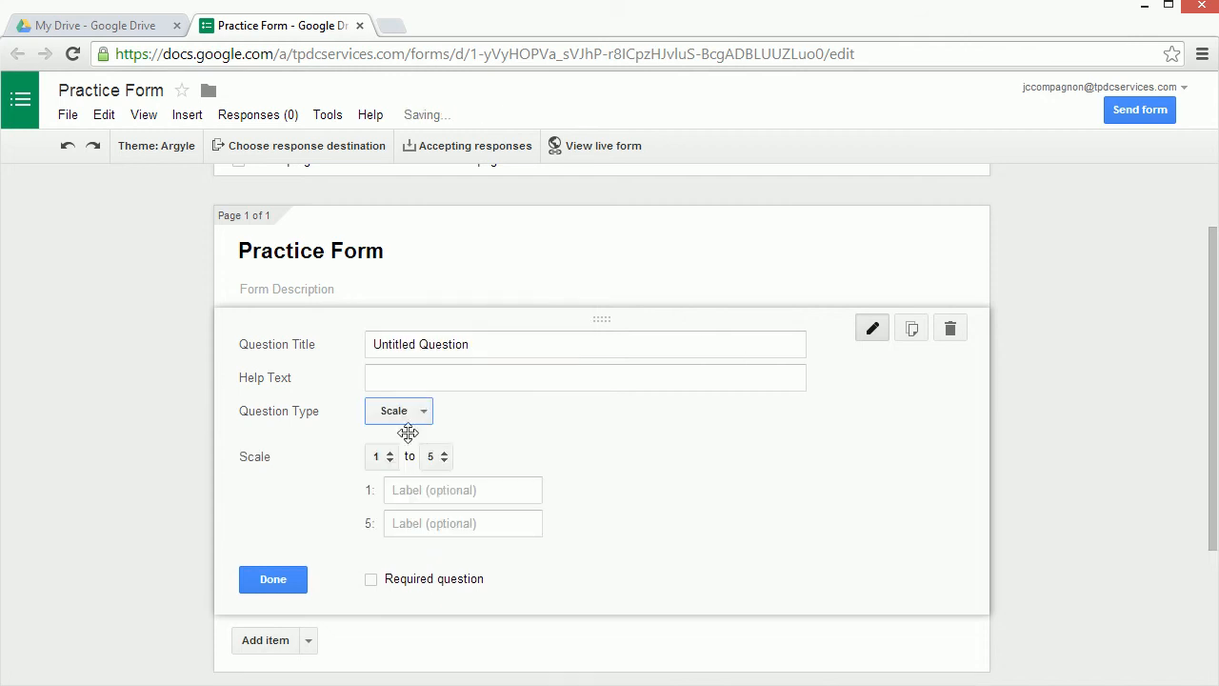
{"action": "left_click", "coordinate": [411, 417]}
{"action": "left_click", "coordinate": [422, 440]}
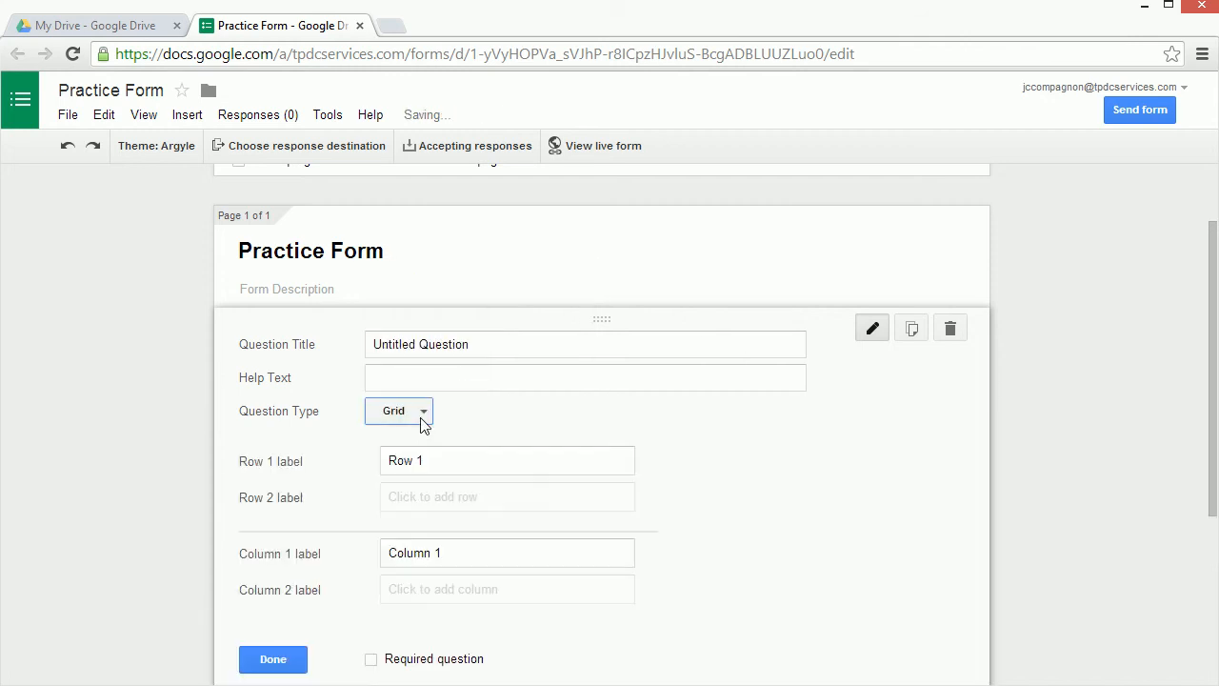
{"action": "left_click", "coordinate": [422, 421]}
{"action": "left_click", "coordinate": [433, 446]}
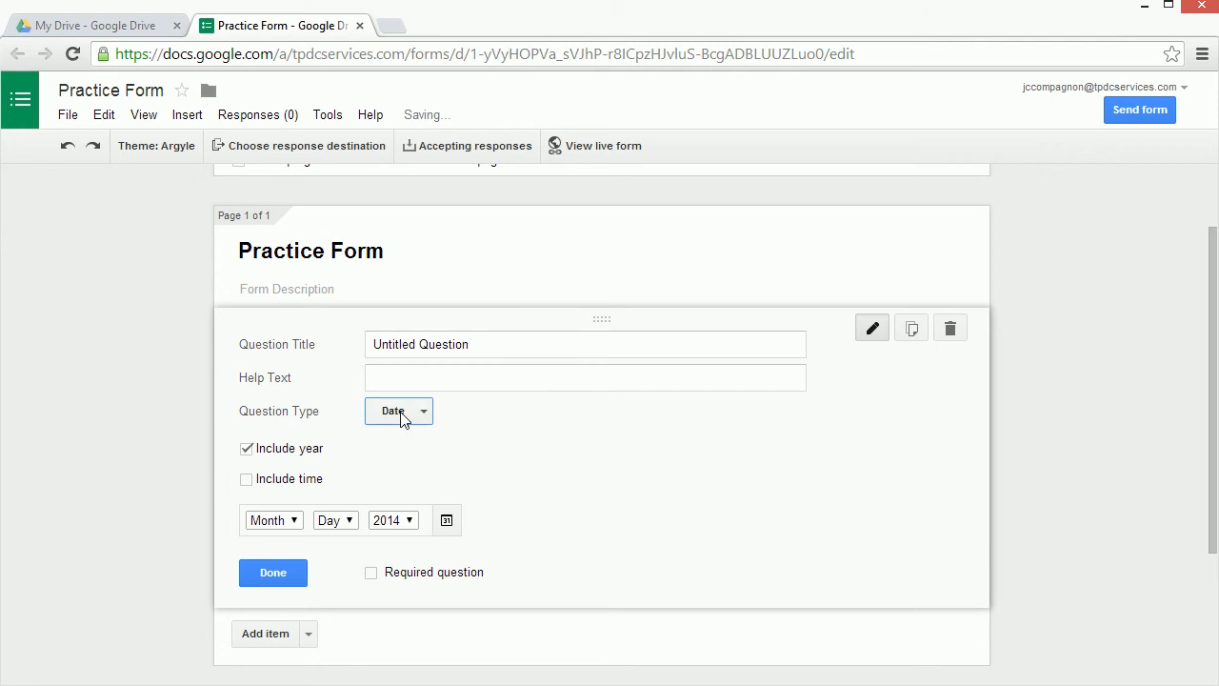
{"action": "left_click", "coordinate": [422, 414]}
{"action": "left_click", "coordinate": [421, 441]}
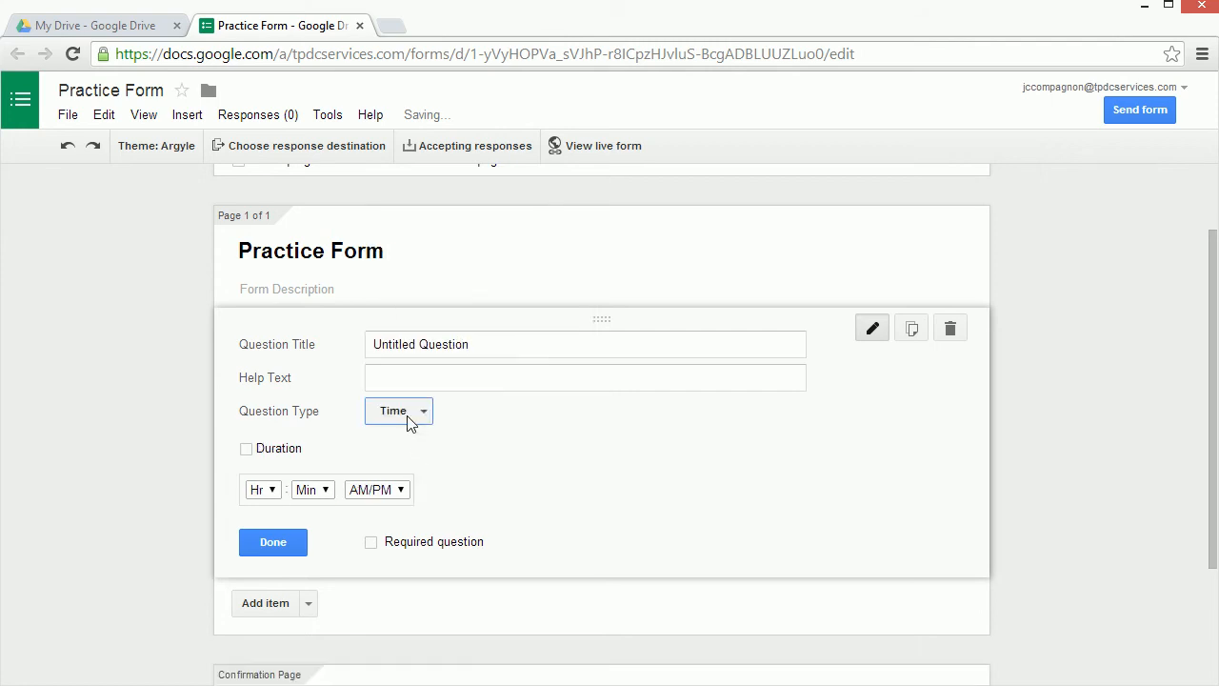
{"action": "left_click", "coordinate": [412, 416]}
{"action": "left_click", "coordinate": [417, 256]}
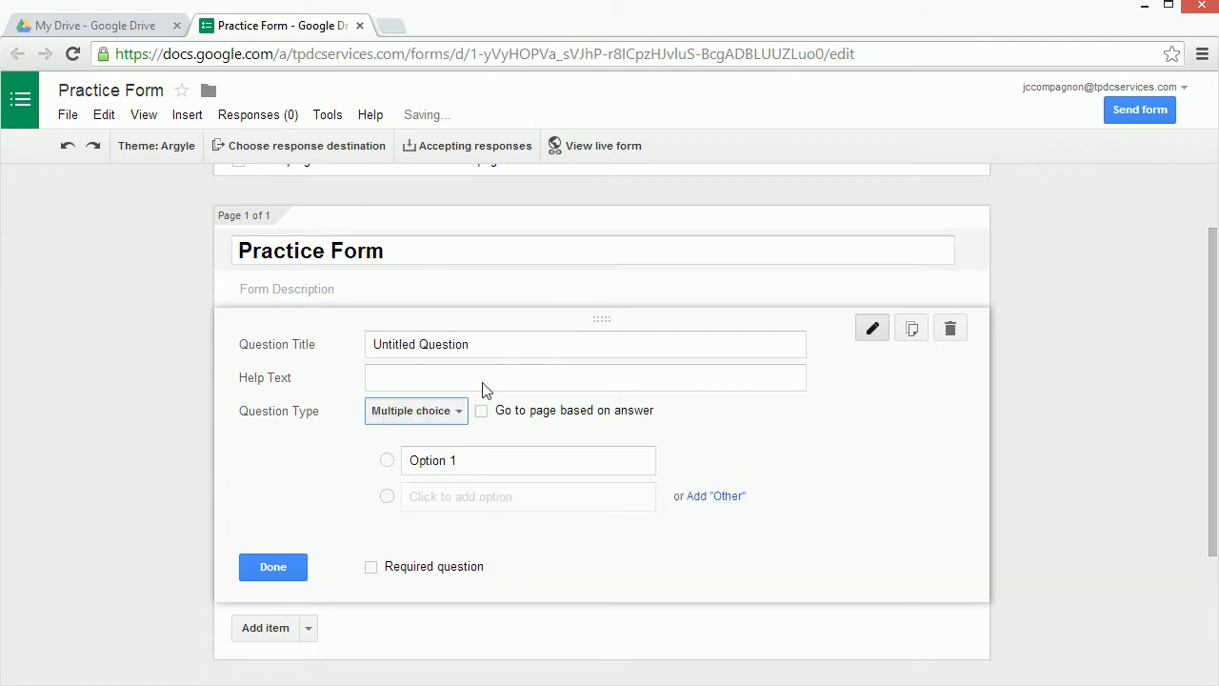
- Set the question title to "How do I make a google form?" and move on to its empty help text
{"action": "left_click_drag", "start_coordinate": [478, 351], "coordinate": [275, 341]}
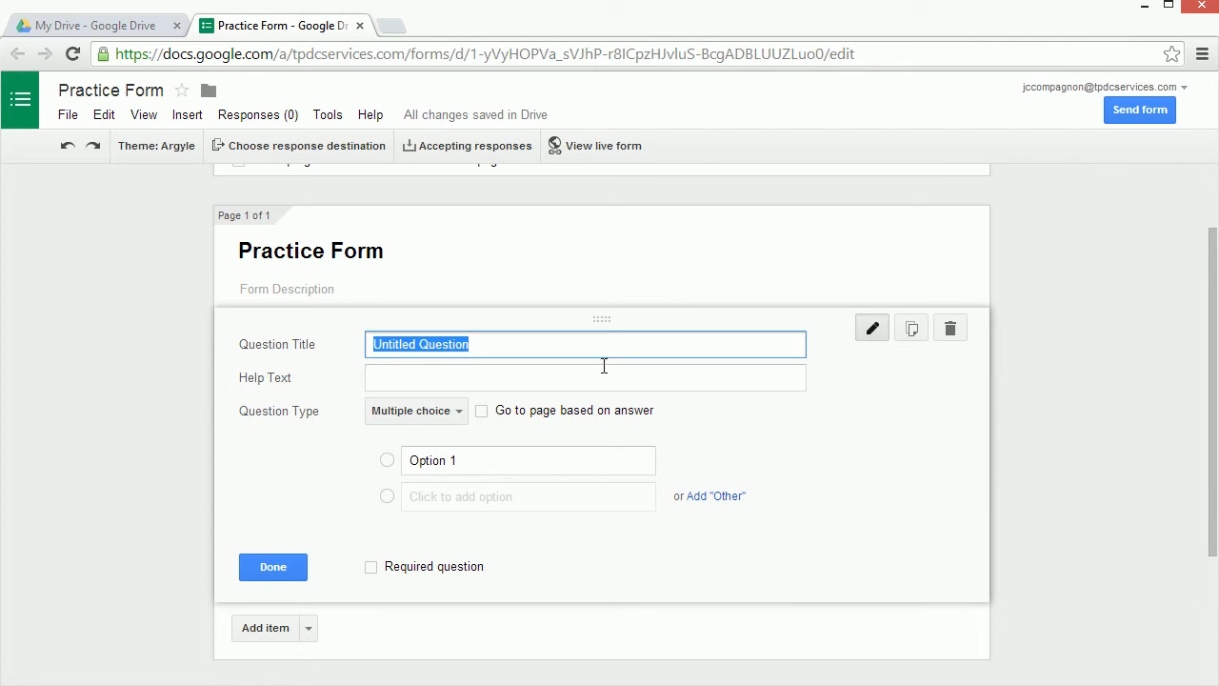
{"action": "type", "text": "Ho"}
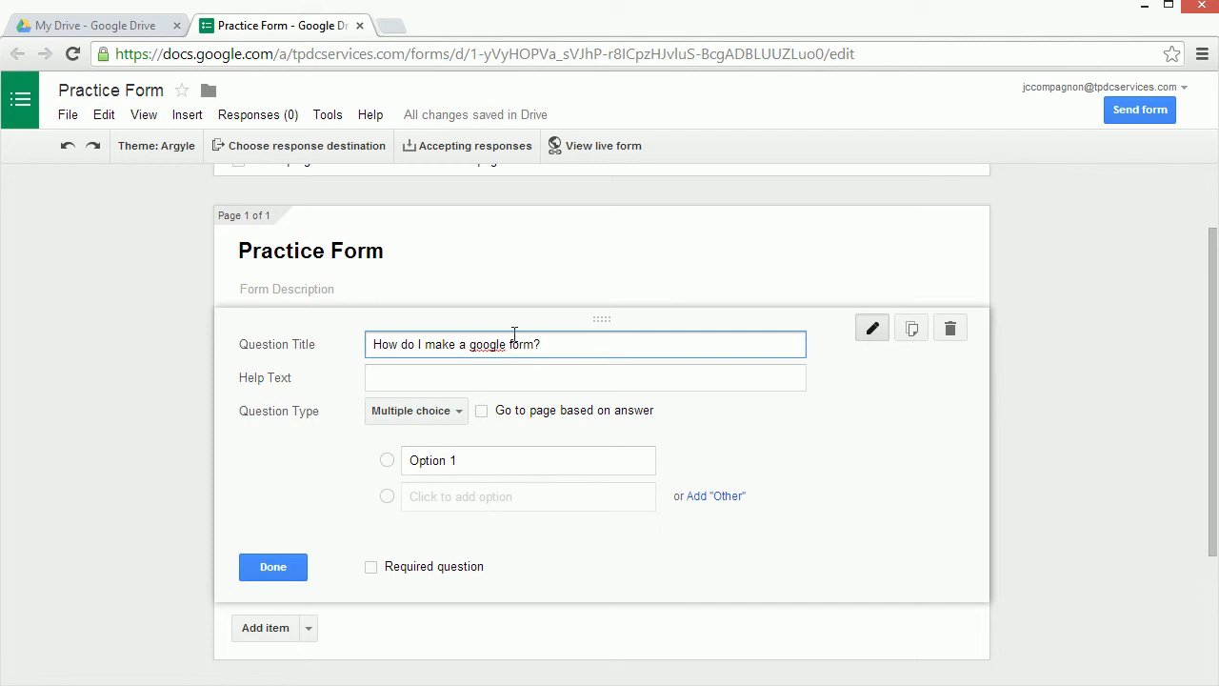
{"action": "left_click", "coordinate": [484, 381]}
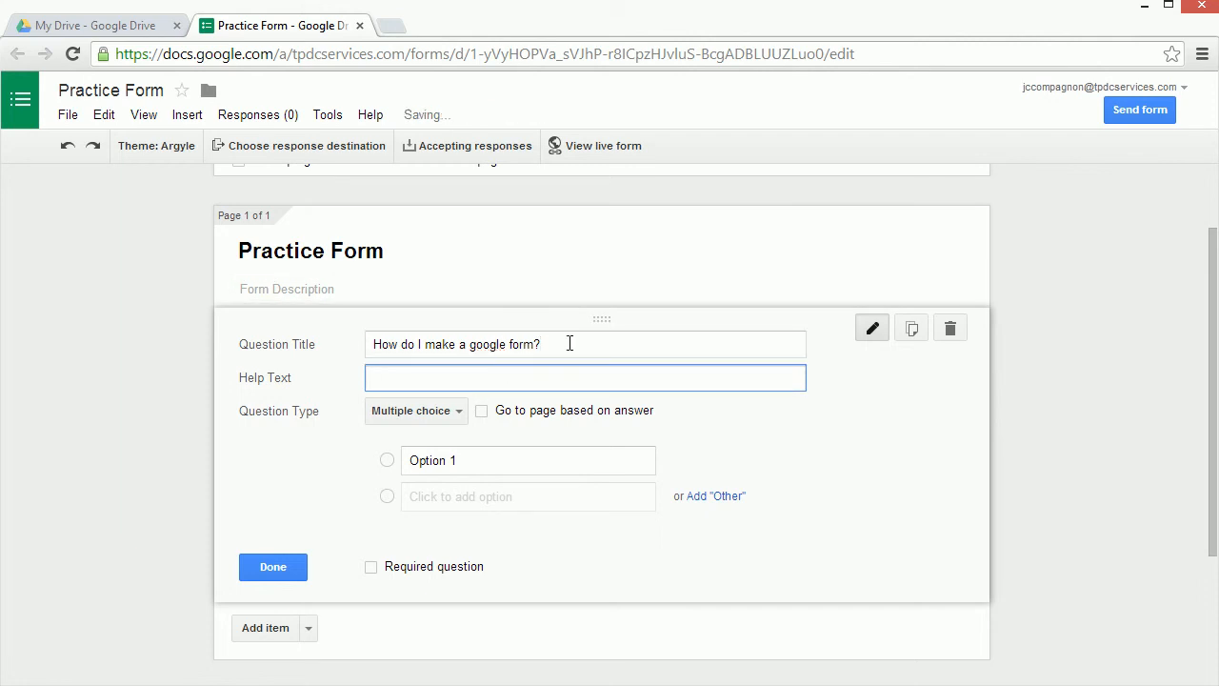
- Try the "Go to page based on answer" option on the question and switch it off again
{"action": "left_click", "coordinate": [528, 453]}
{"action": "left_click", "coordinate": [456, 368]}
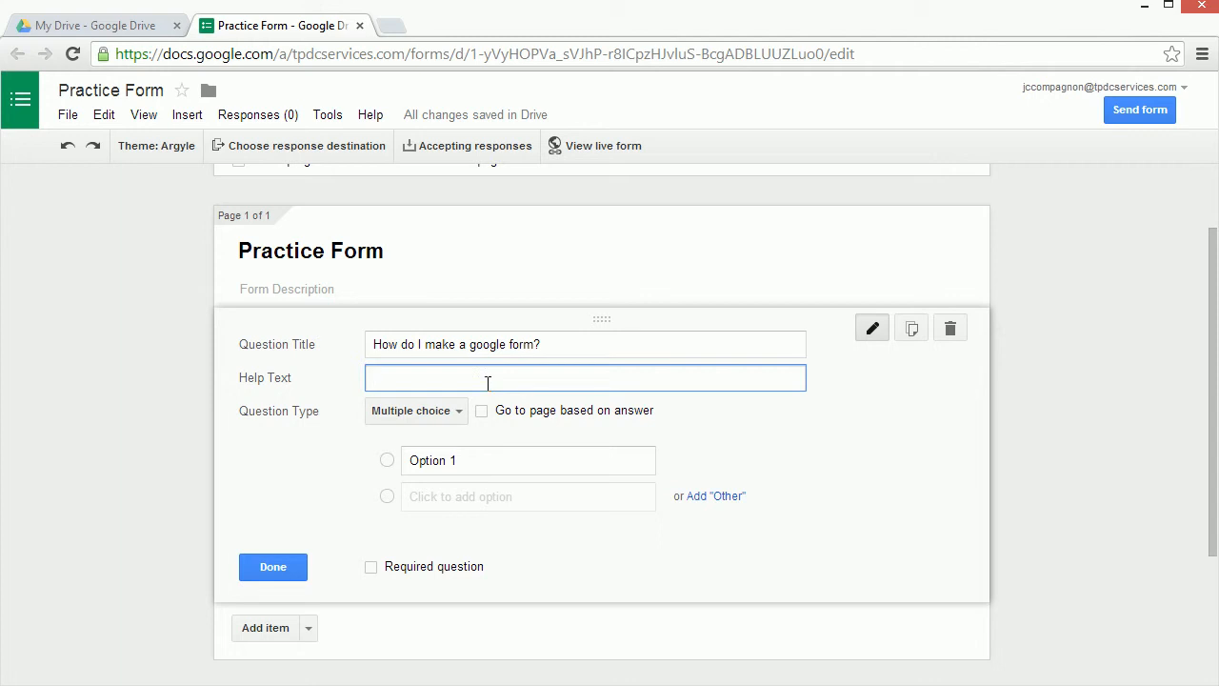
{"action": "left_click", "coordinate": [483, 412]}
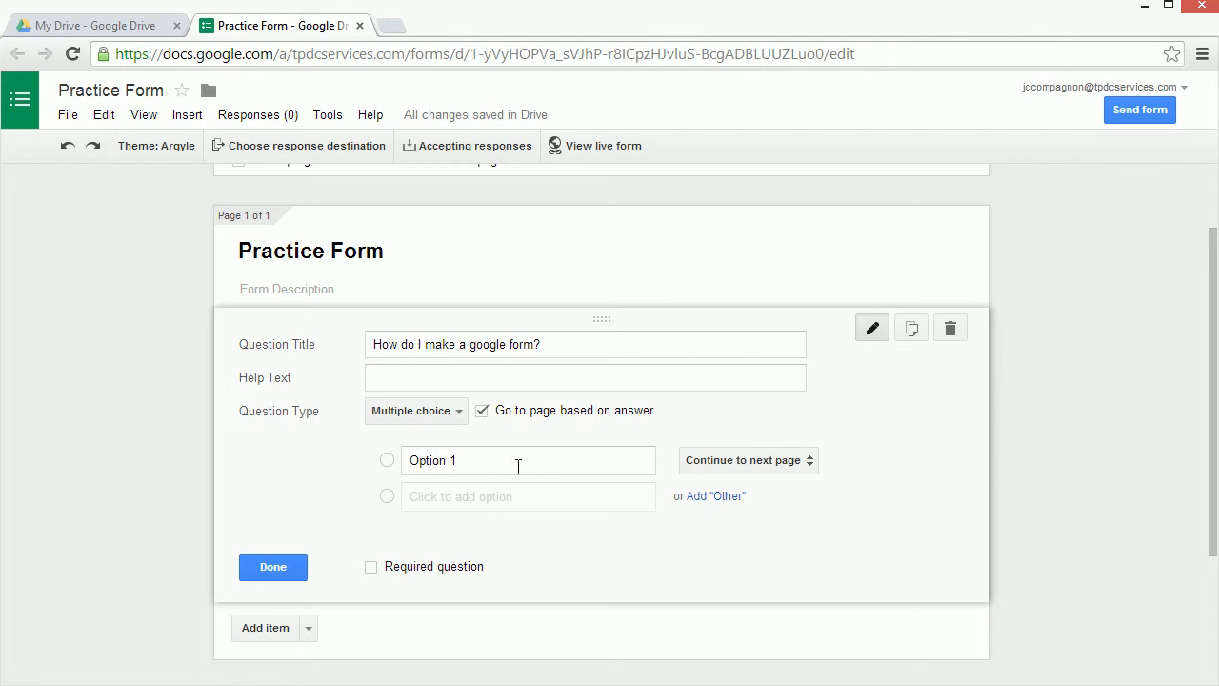
{"action": "left_click", "coordinate": [483, 416]}
- Replace the first answer option's text with "Go to gmail"
{"action": "left_click", "coordinate": [486, 460]}
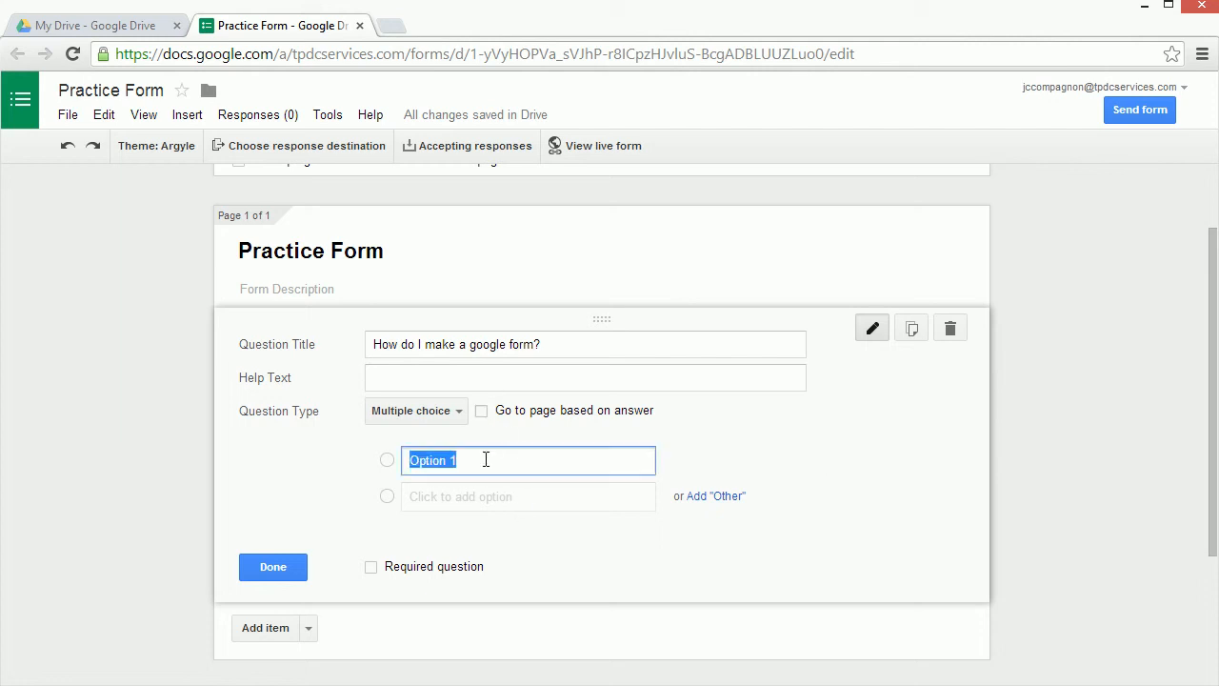
{"action": "key", "text": "BackSpace"}
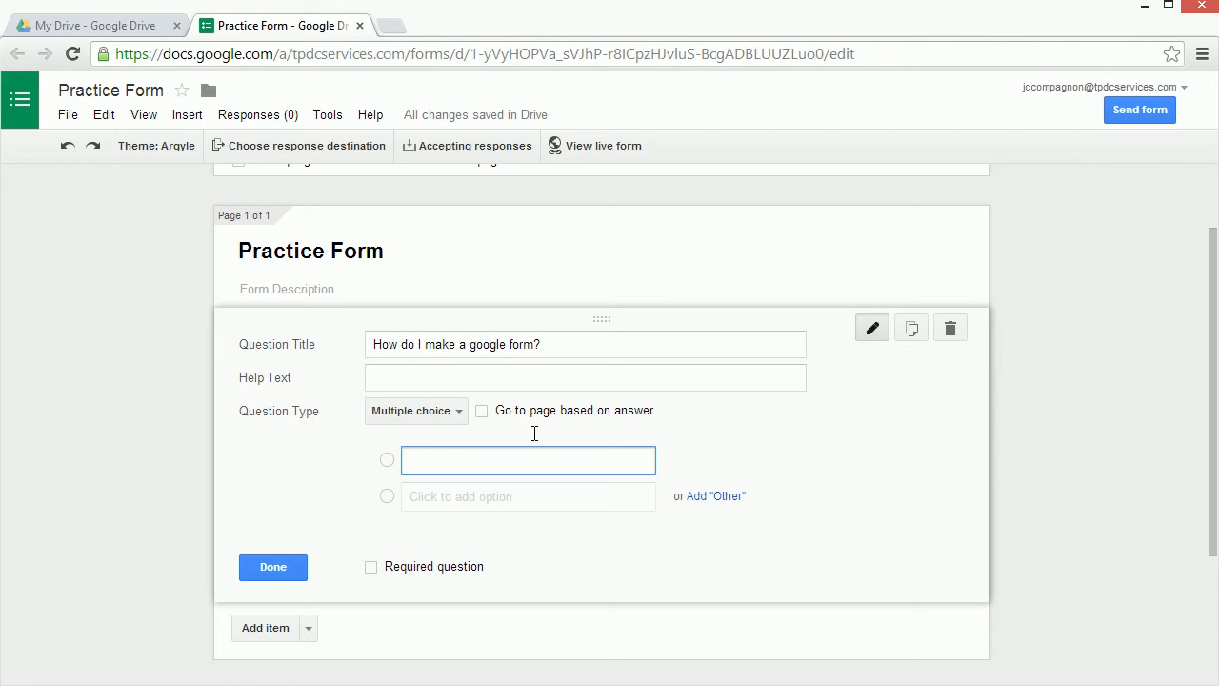
{"action": "type", "text": "Go to gmail"}
- Add a second answer option reading "Go to google docs and click create"
{"action": "left_click", "coordinate": [496, 509]}
{"action": "key", "text": "BackSpace"}
{"action": "key", "text": "BackSpace"}
{"action": "key", "text": "BackSpace"}
{"action": "key", "text": "BackSpace"}
{"action": "key", "text": "BackSpace"}
{"action": "key", "text": "BackSpace"}
{"action": "key", "text": "BackSpace"}
{"action": "key", "text": "BackSpace"}
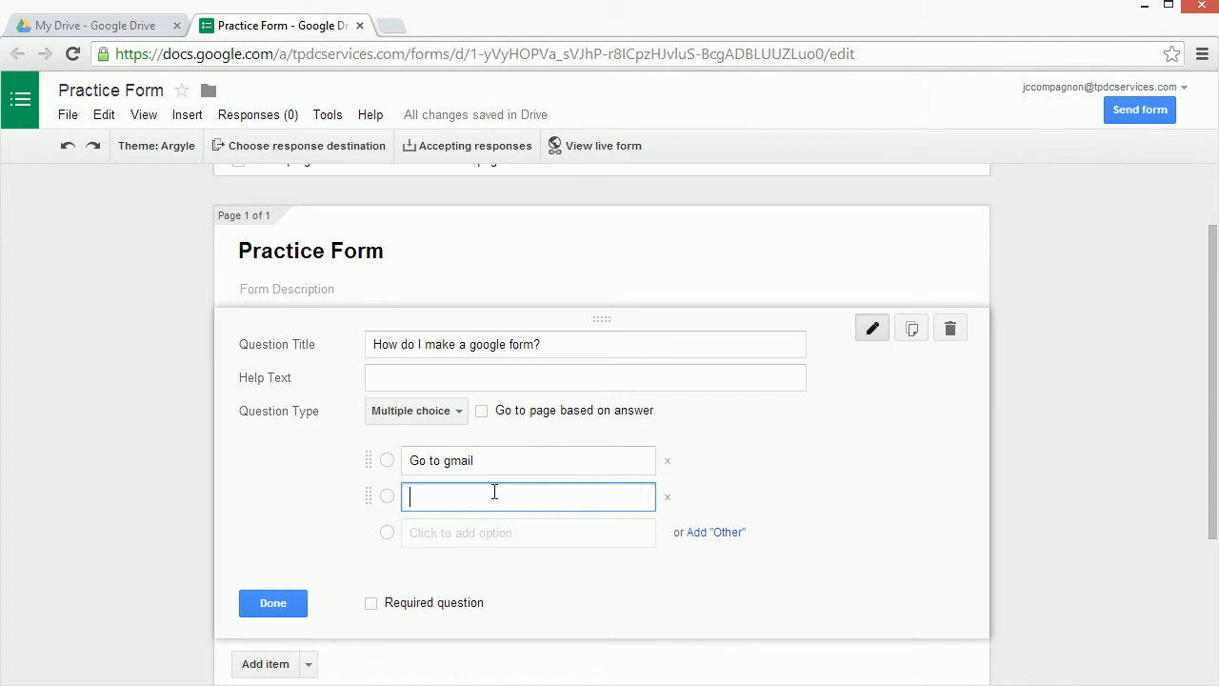
{"action": "type", "text": "Go to google docs and click cre"}
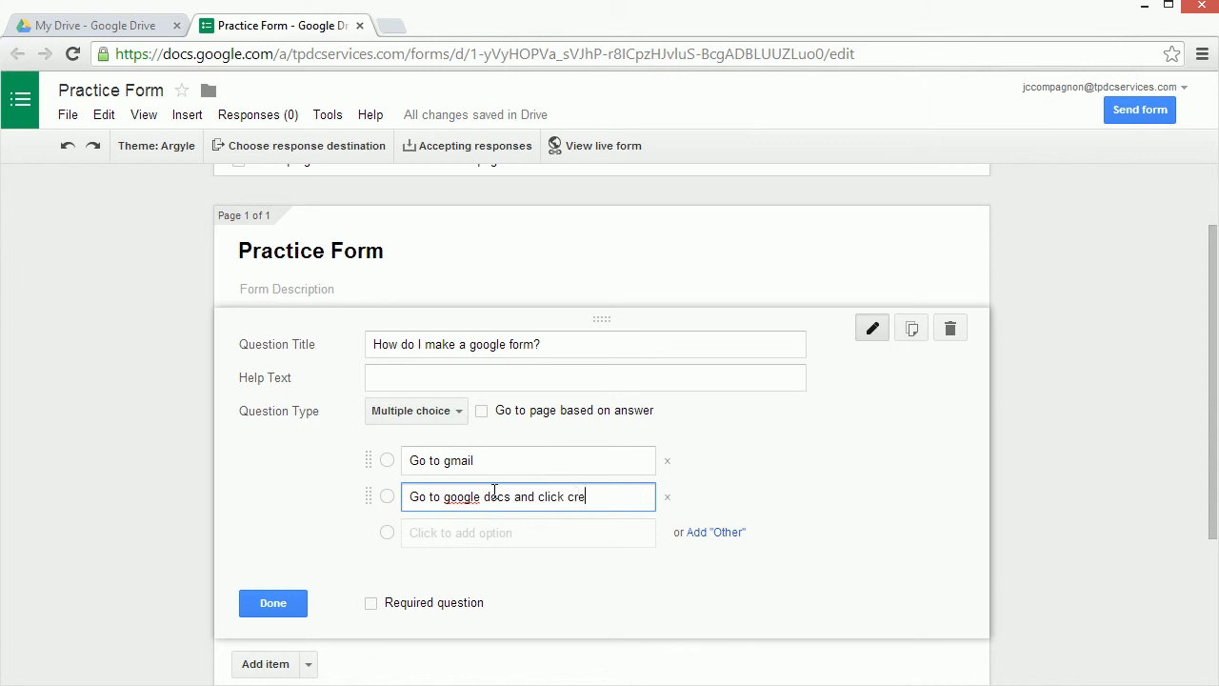
{"action": "type", "text": "ate"}
- Add a third answer option reading "Make a power point"
{"action": "left_click", "coordinate": [457, 532]}
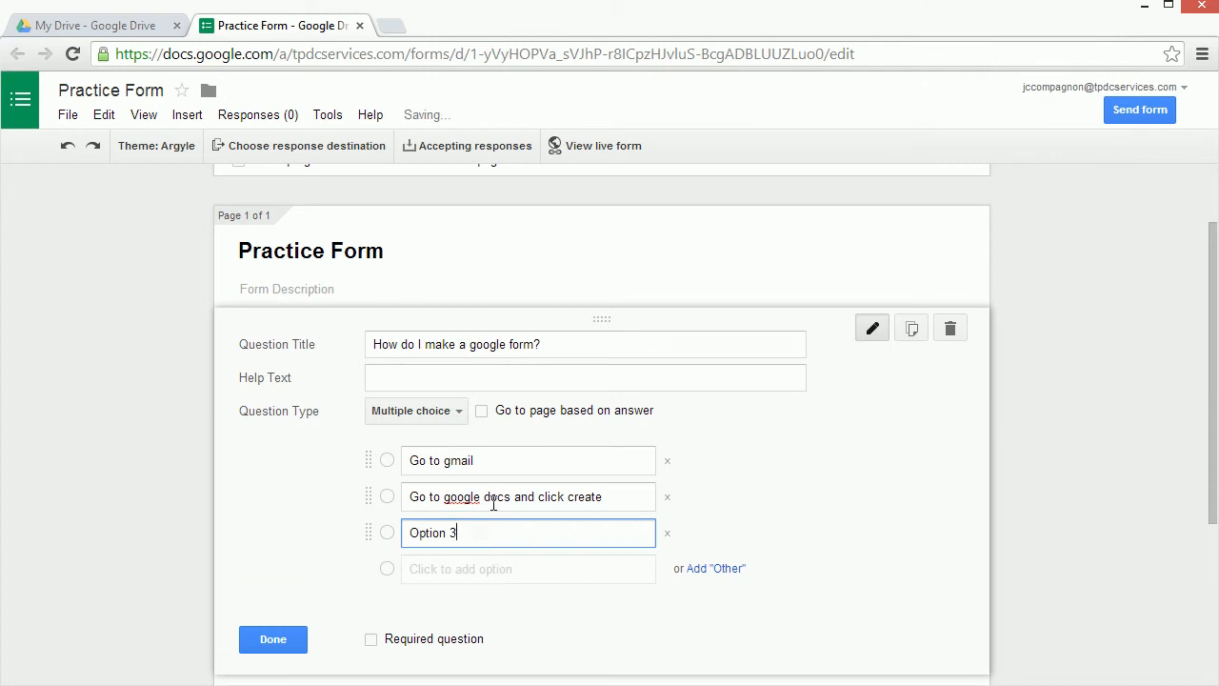
{"action": "key", "text": "BackSpace"}
{"action": "key", "text": "BackSpace"}
{"action": "key", "text": "BackSpace"}
{"action": "key", "text": "BackSpace"}
{"action": "key", "text": "BackSpace"}
{"action": "key", "text": "BackSpace"}
{"action": "key", "text": "BackSpace"}
{"action": "key", "text": "BackSpace"}
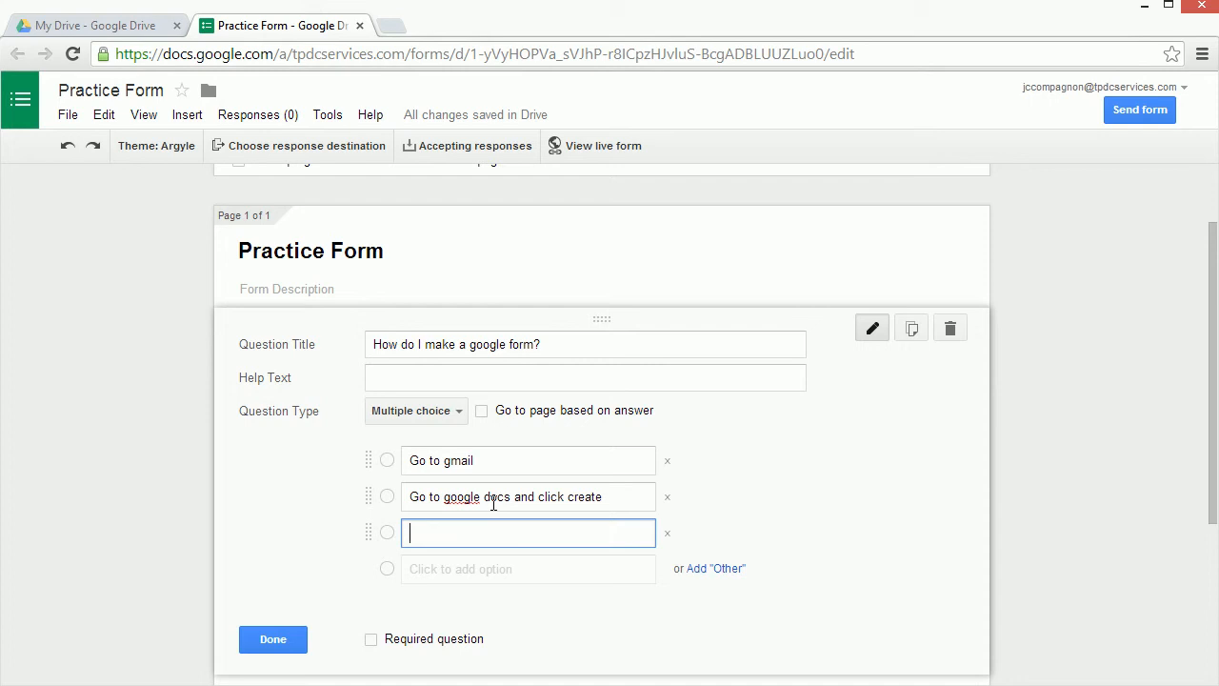
{"action": "type", "text": "Make a powerpoint"}
{"action": "left_click", "coordinate": [487, 533]}
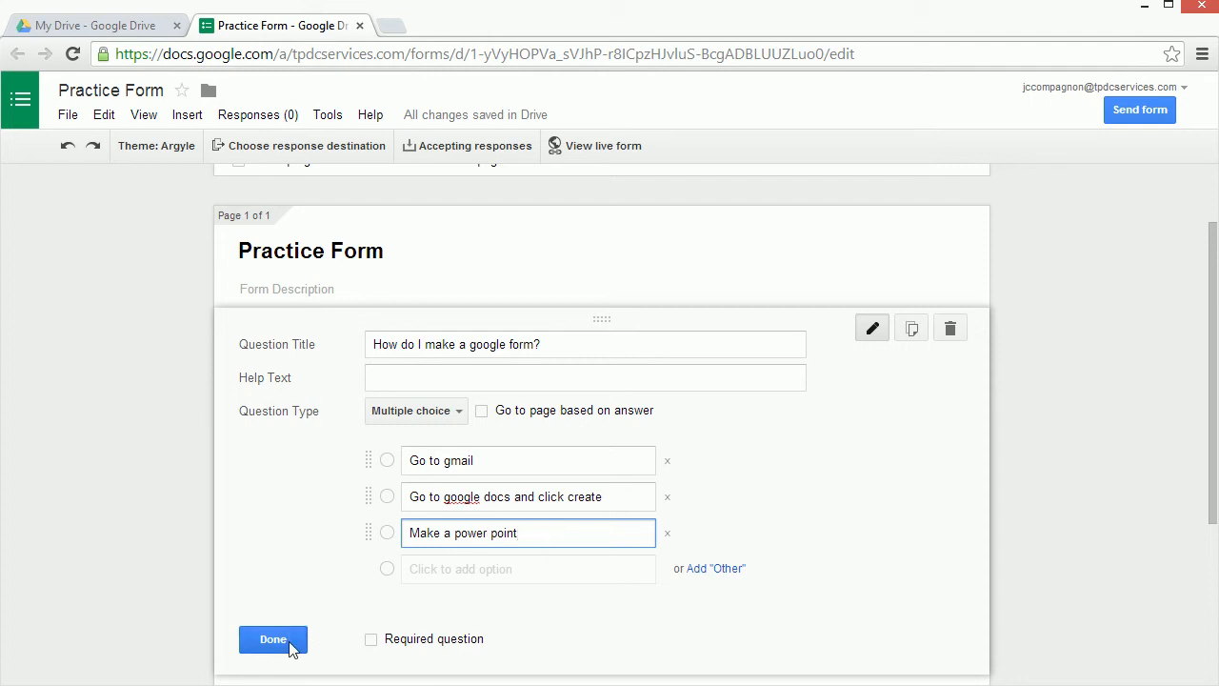
- Make the "How do I make a google form?" question required and finish editing it
{"action": "left_click", "coordinate": [372, 642]}
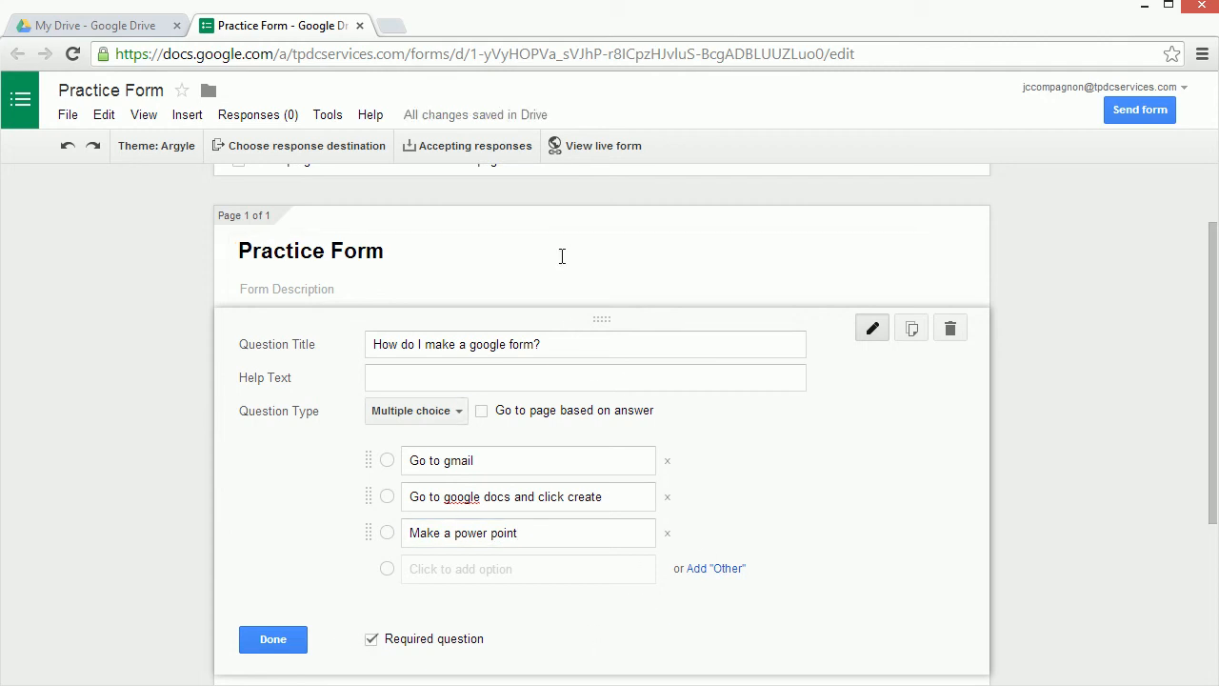
{"action": "left_click", "coordinate": [448, 643]}
{"action": "left_click", "coordinate": [440, 642]}
{"action": "left_click", "coordinate": [273, 640]}
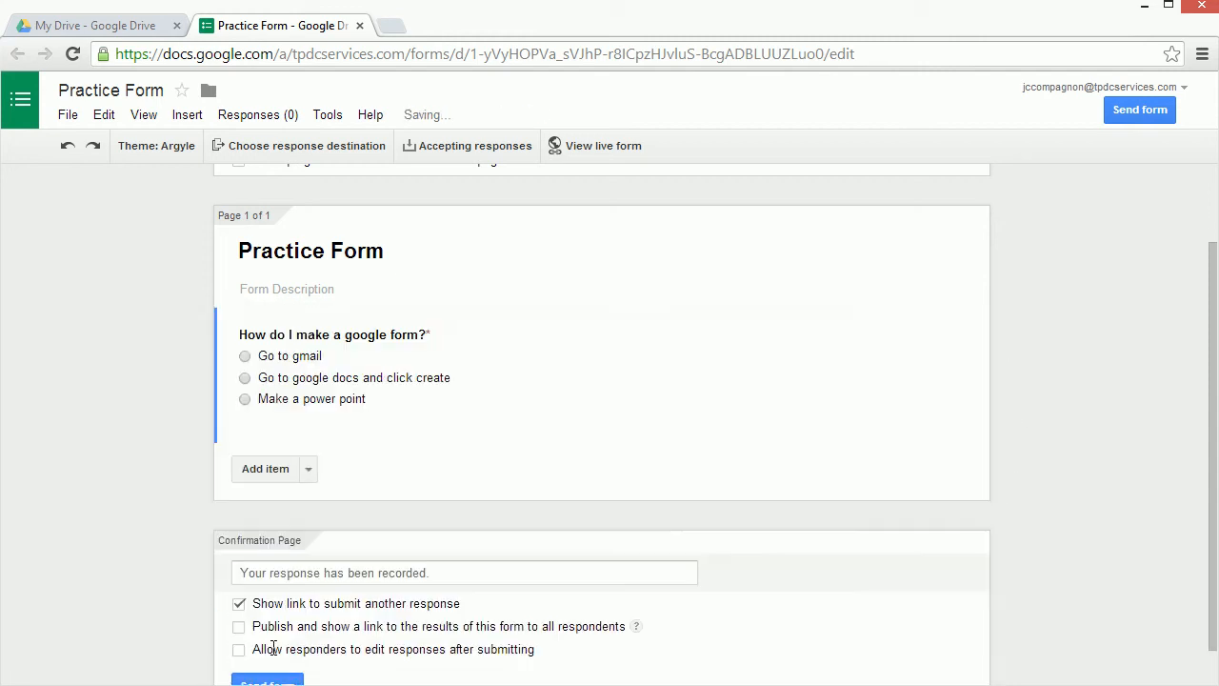
- Add a second question titled "How old are you?" and set its type to Choose from a list
{"action": "left_click", "coordinate": [307, 460]}
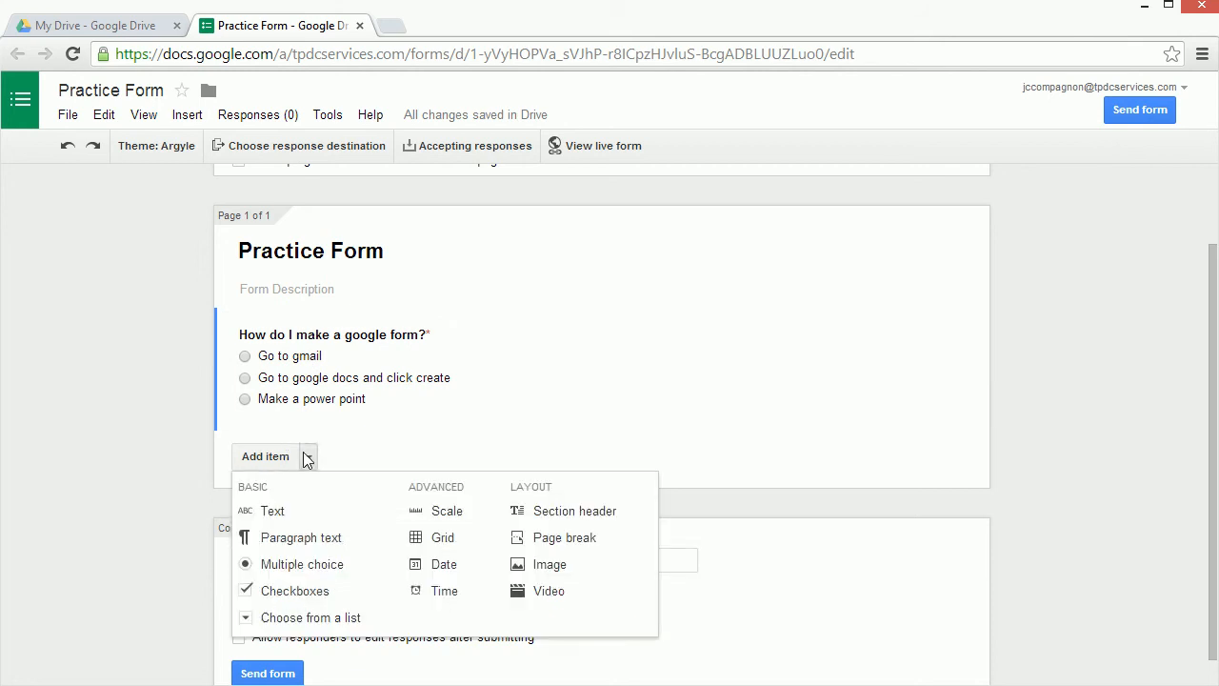
{"action": "left_click", "coordinate": [294, 565]}
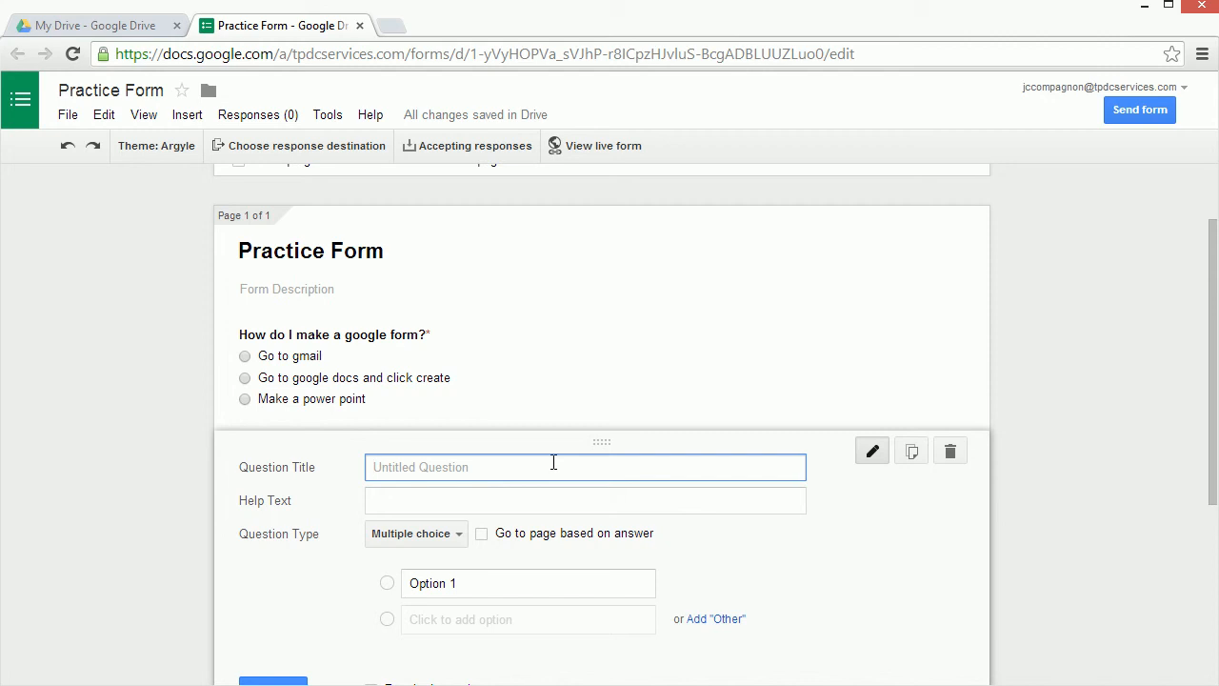
{"action": "type", "text": "How old are you"}
{"action": "left_click", "coordinate": [419, 535]}
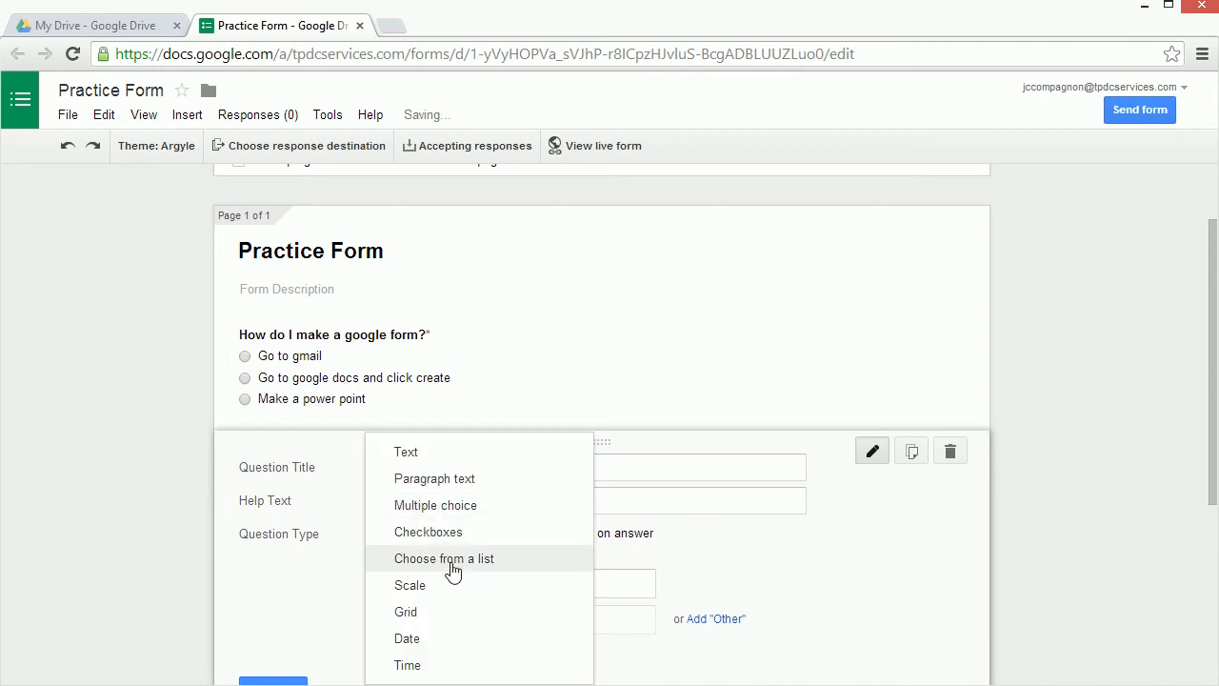
{"action": "left_click", "coordinate": [456, 564]}
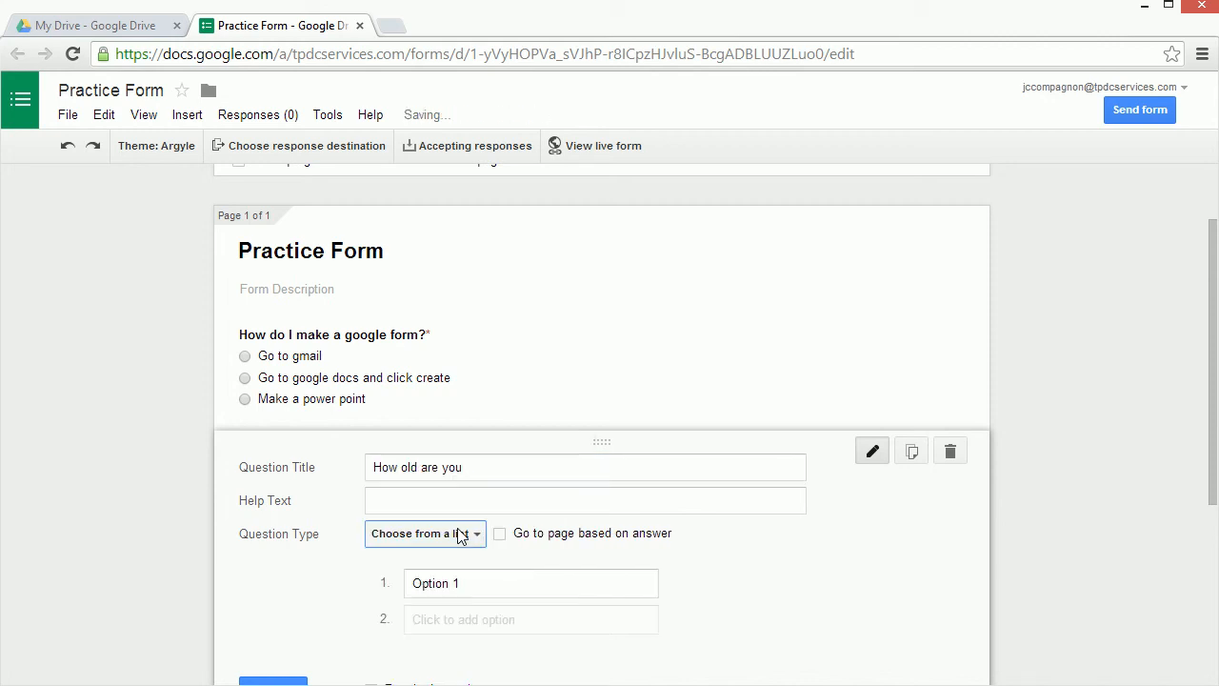
{"action": "left_click", "coordinate": [472, 468]}
{"action": "type", "text": "?"}
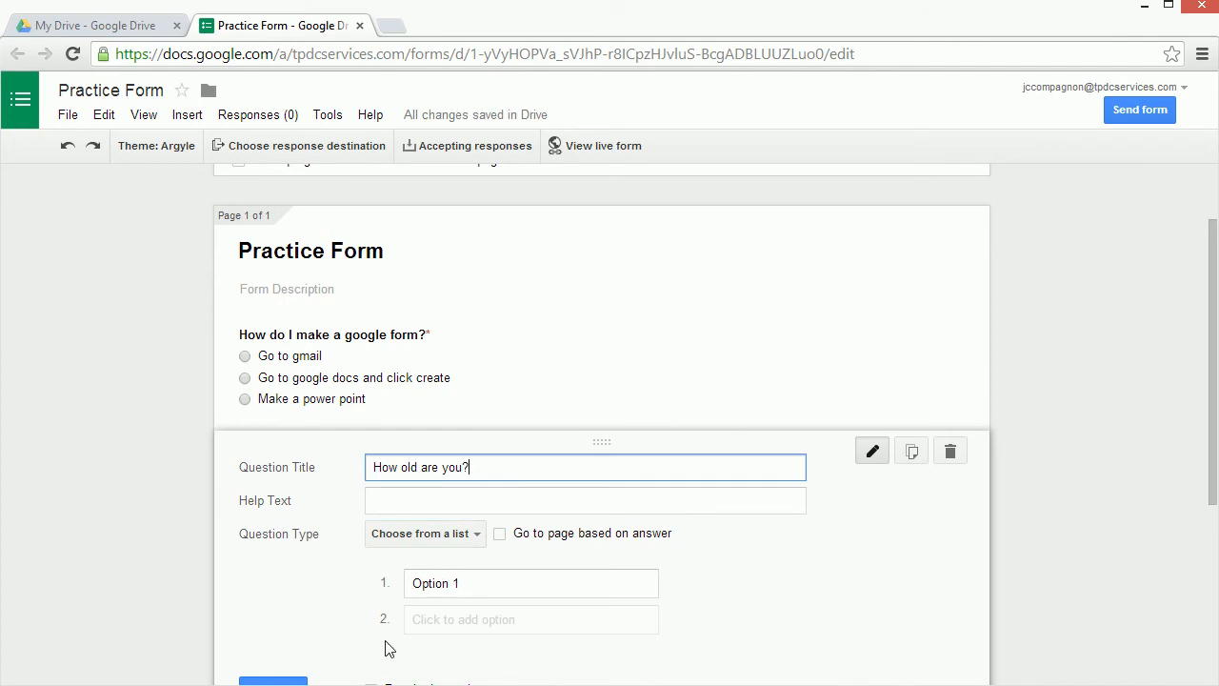
- Make the "How old are you?" question required and set its first answer option to 26
{"action": "scroll", "coordinate": [390, 650], "scroll_direction": "down", "scroll_amount": 2}
{"action": "left_click", "coordinate": [396, 503]}
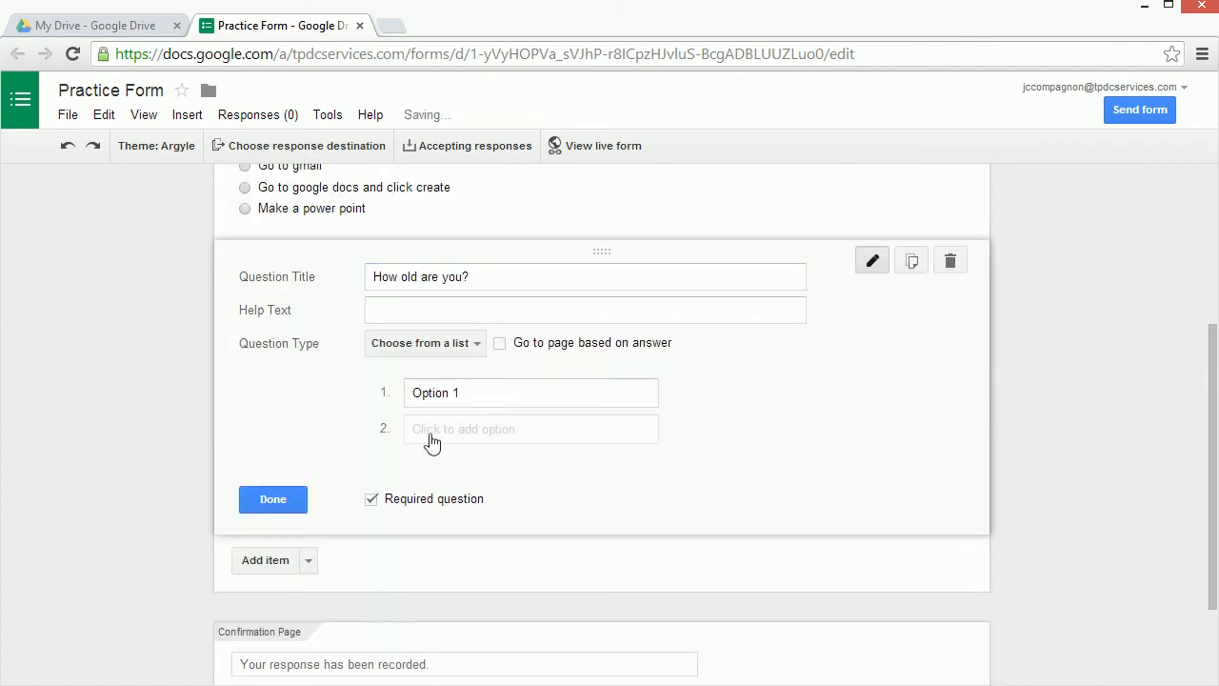
{"action": "left_click", "coordinate": [478, 396]}
{"action": "key", "text": "BackSpace"}
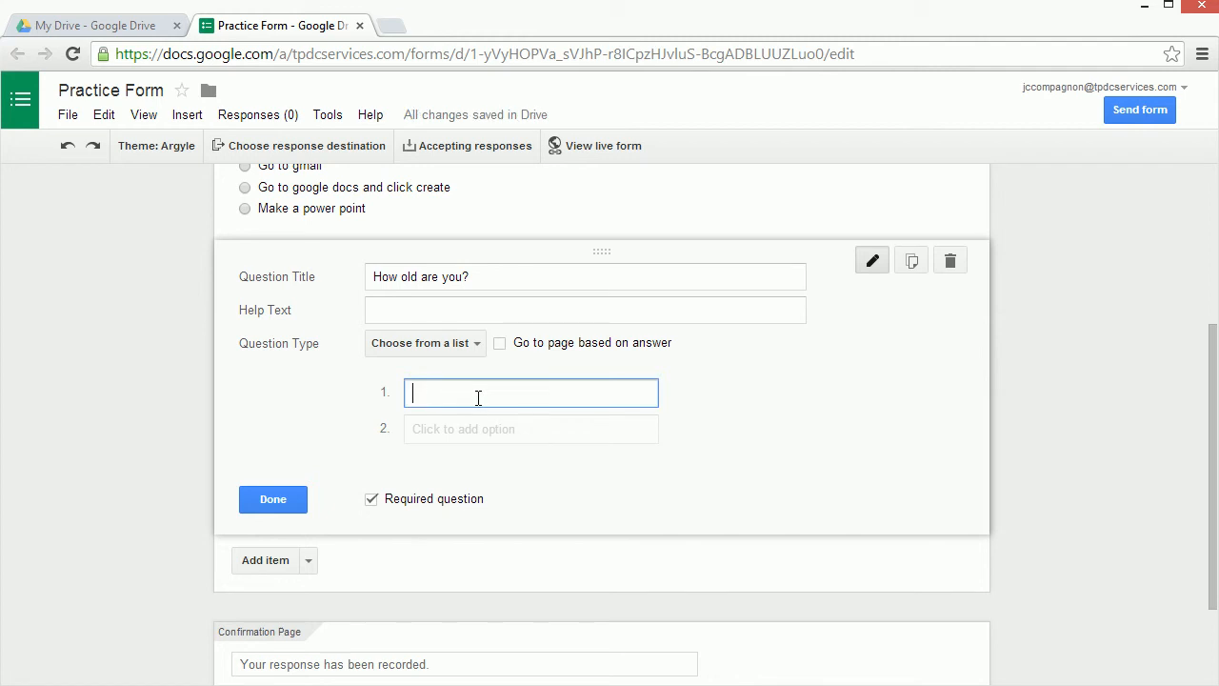
{"action": "type", "text": "26"}
- Add "Option 27" and "Option 28" as the second and third answers of the age question
{"action": "left_click", "coordinate": [447, 446]}
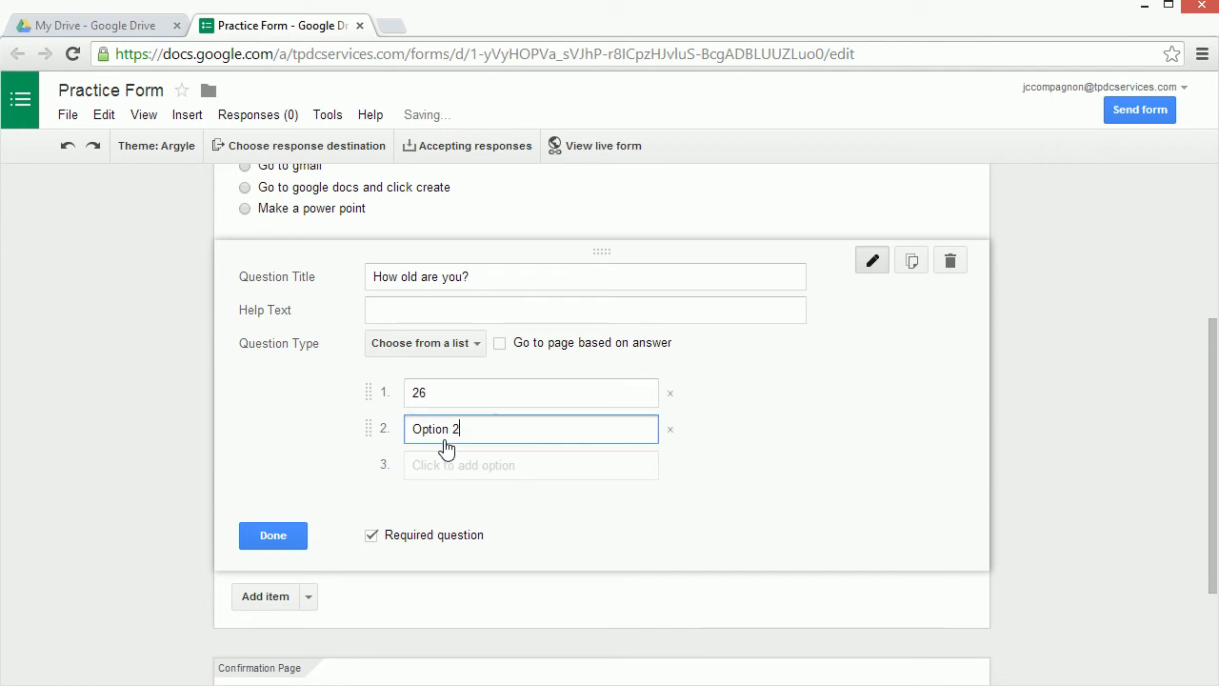
{"action": "type", "text": "27"}
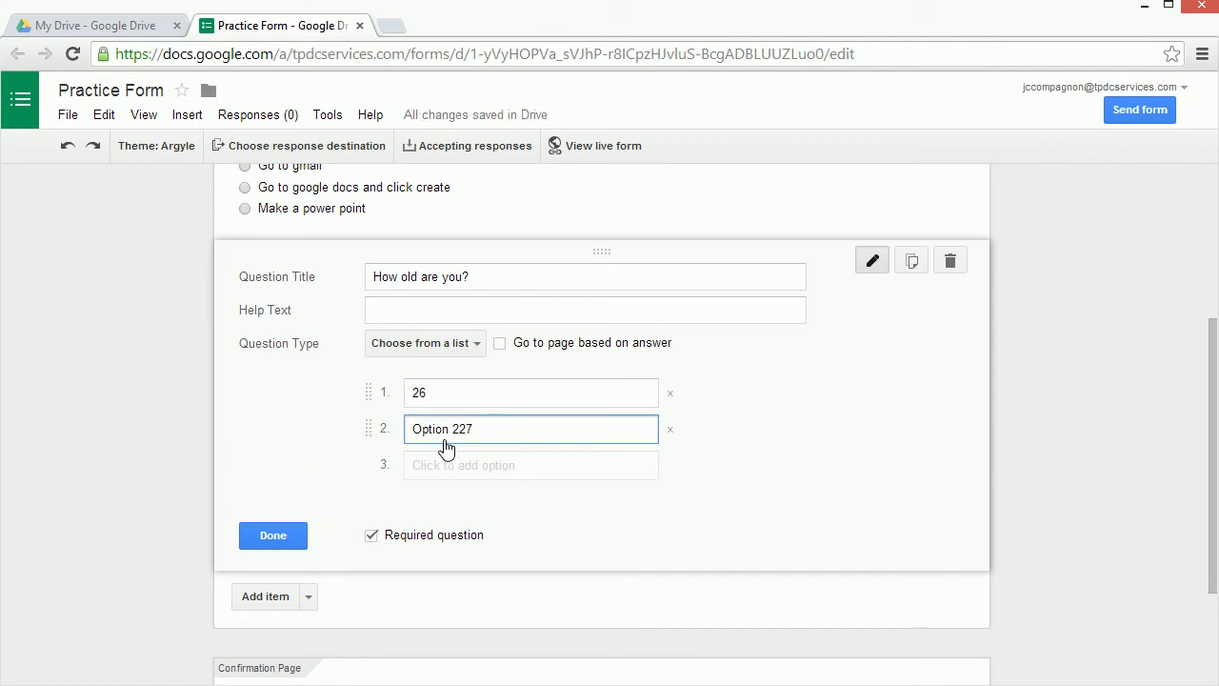
{"action": "key", "text": "BackSpace"}
{"action": "key", "text": "BackSpace"}
{"action": "type", "text": "7"}
{"action": "left_click", "coordinate": [445, 478]}
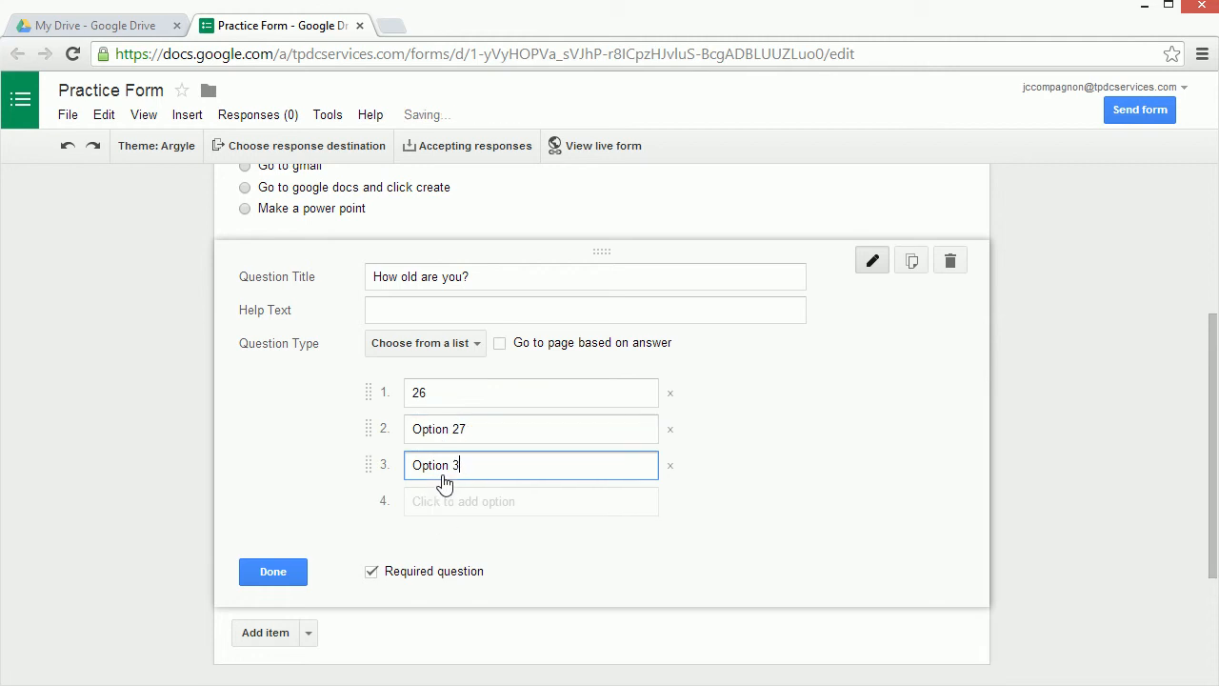
{"action": "type", "text": "20"}
{"action": "key", "text": "BackSpace"}
{"action": "key", "text": "BackSpace"}
{"action": "key", "text": "BackSpace"}
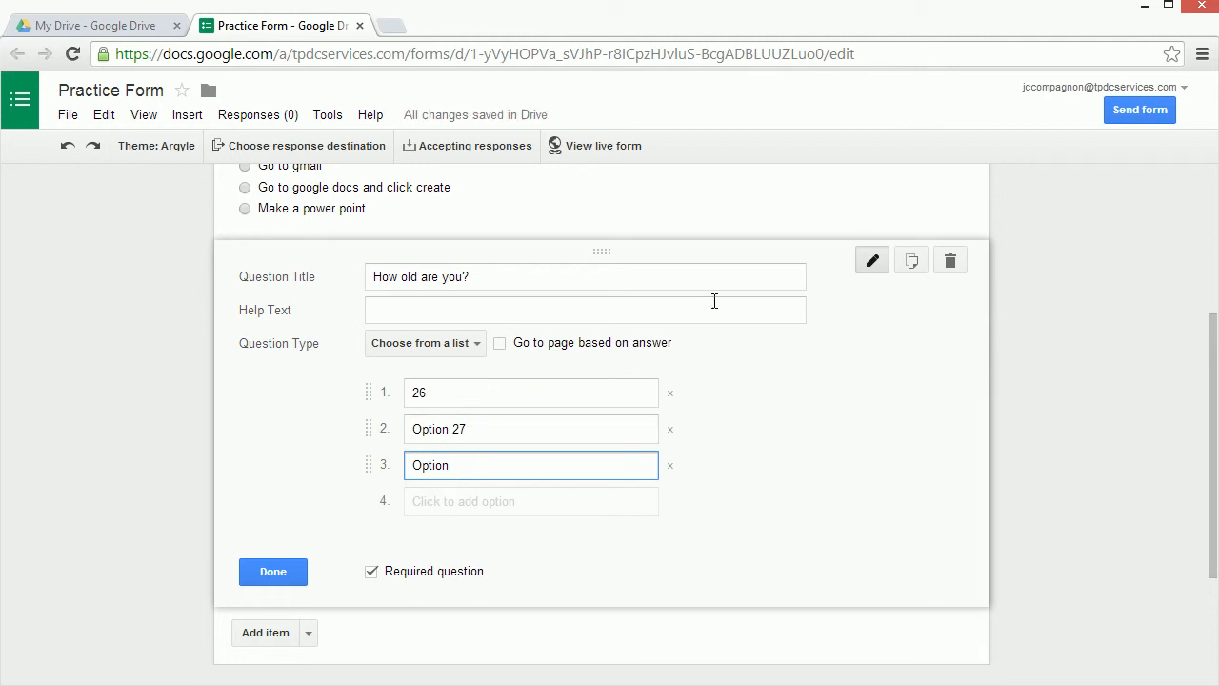
{"action": "type", "text": "28"}
- Add a fourth answer option to the age question reading only 29
{"action": "left_click", "coordinate": [580, 506]}
{"action": "type", "text": "2"}
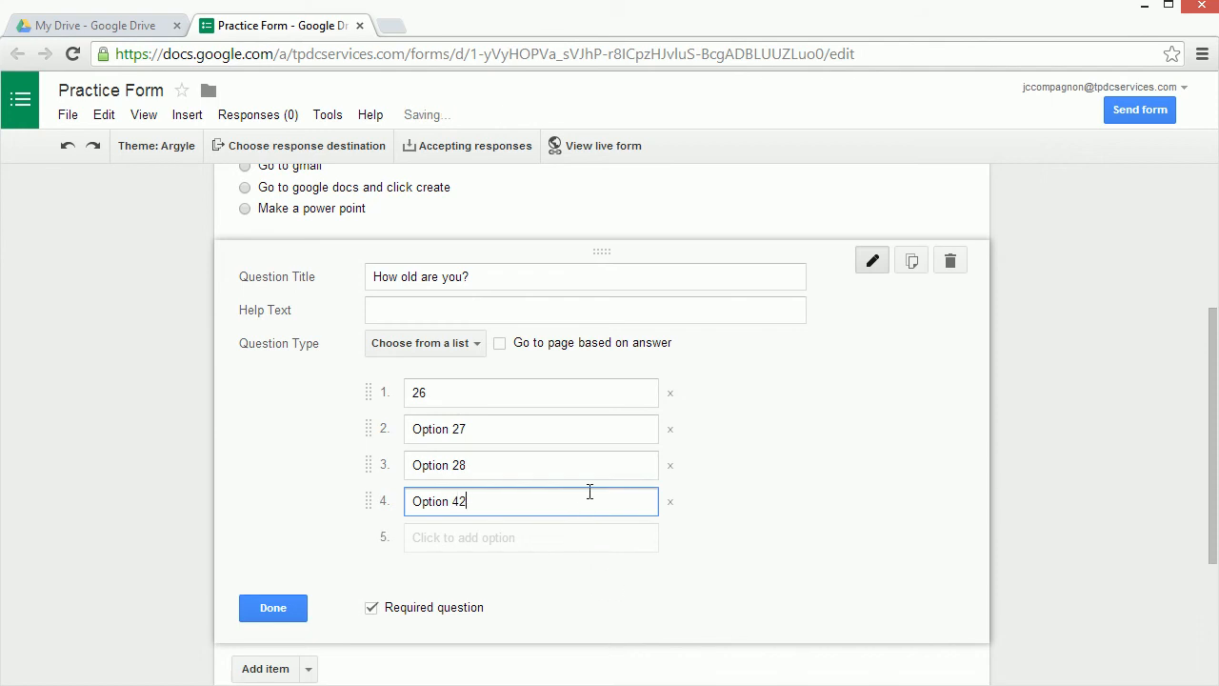
{"action": "type", "text": "9"}
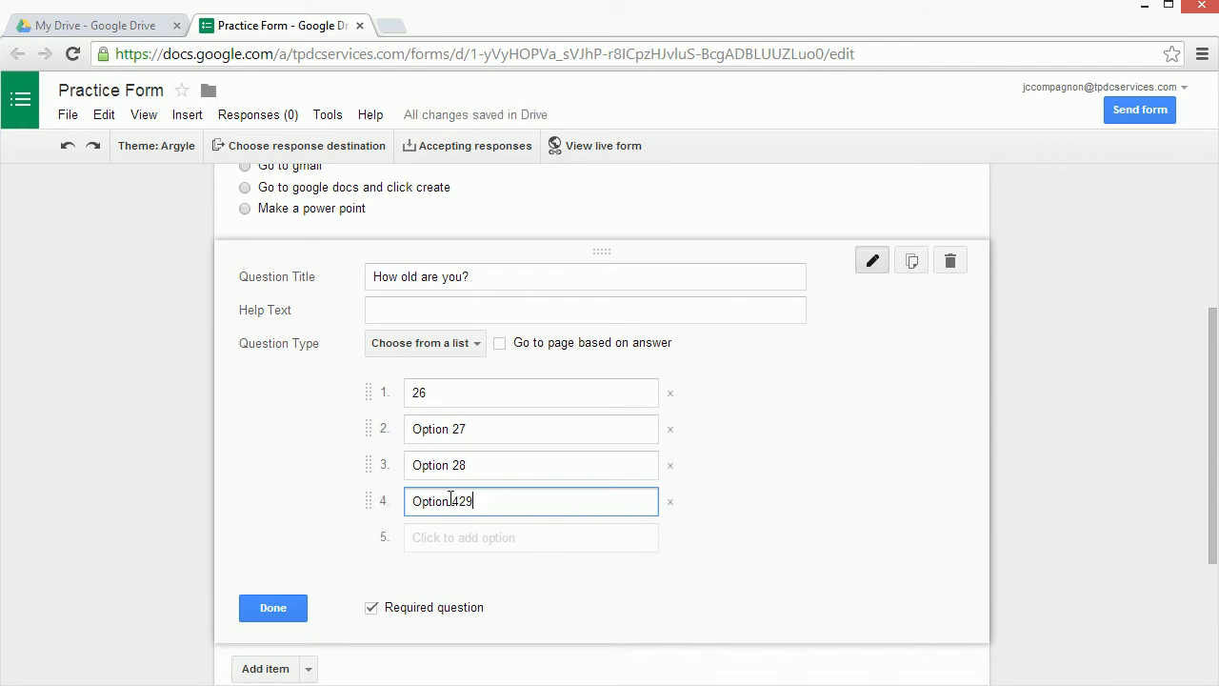
{"action": "left_click", "coordinate": [459, 500]}
{"action": "key", "text": "BackSpace"}
{"action": "left_click_drag", "start_coordinate": [449, 501], "coordinate": [365, 517]}
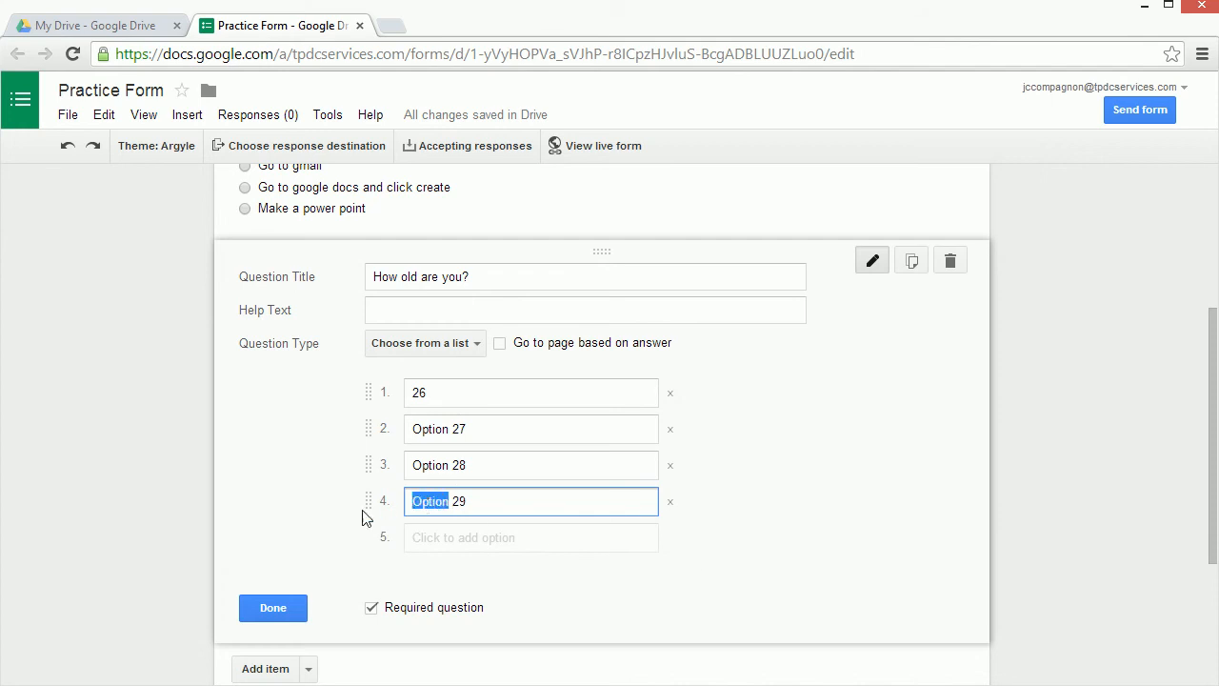
{"action": "key", "text": "BackSpace"}
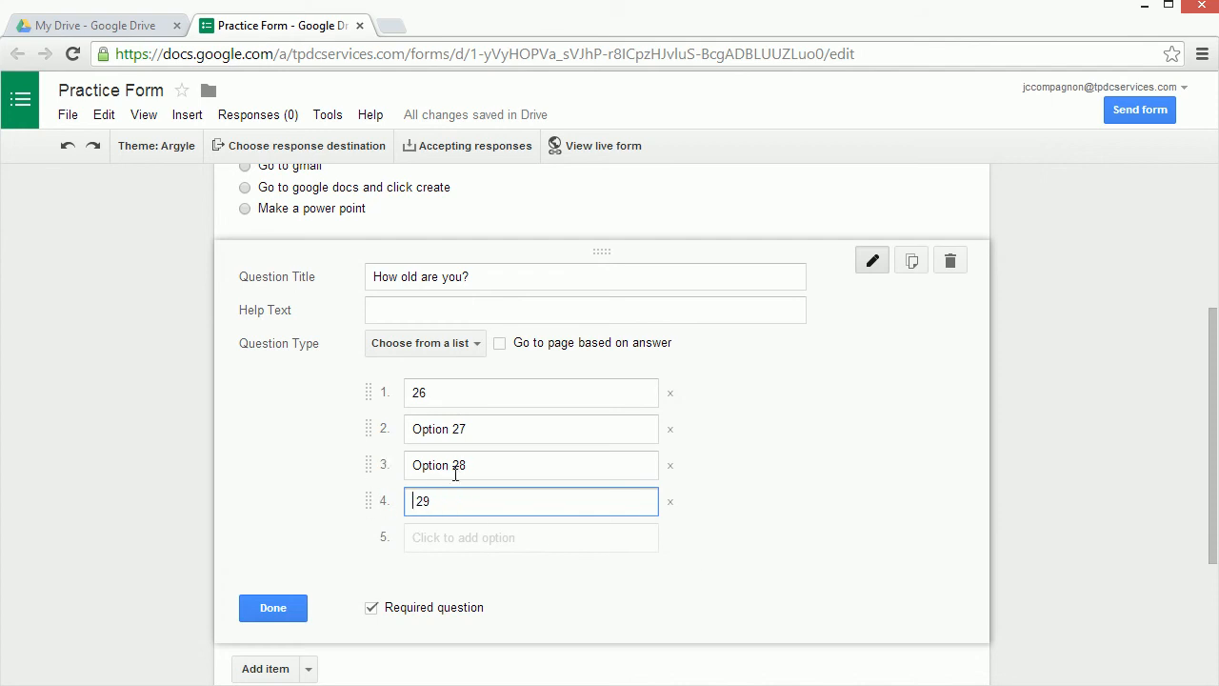
{"action": "key", "text": "Delete"}
- Remove the word "Option" from the third answer so that it reads 28
{"action": "left_click", "coordinate": [453, 463]}
{"action": "left_click", "coordinate": [451, 464]}
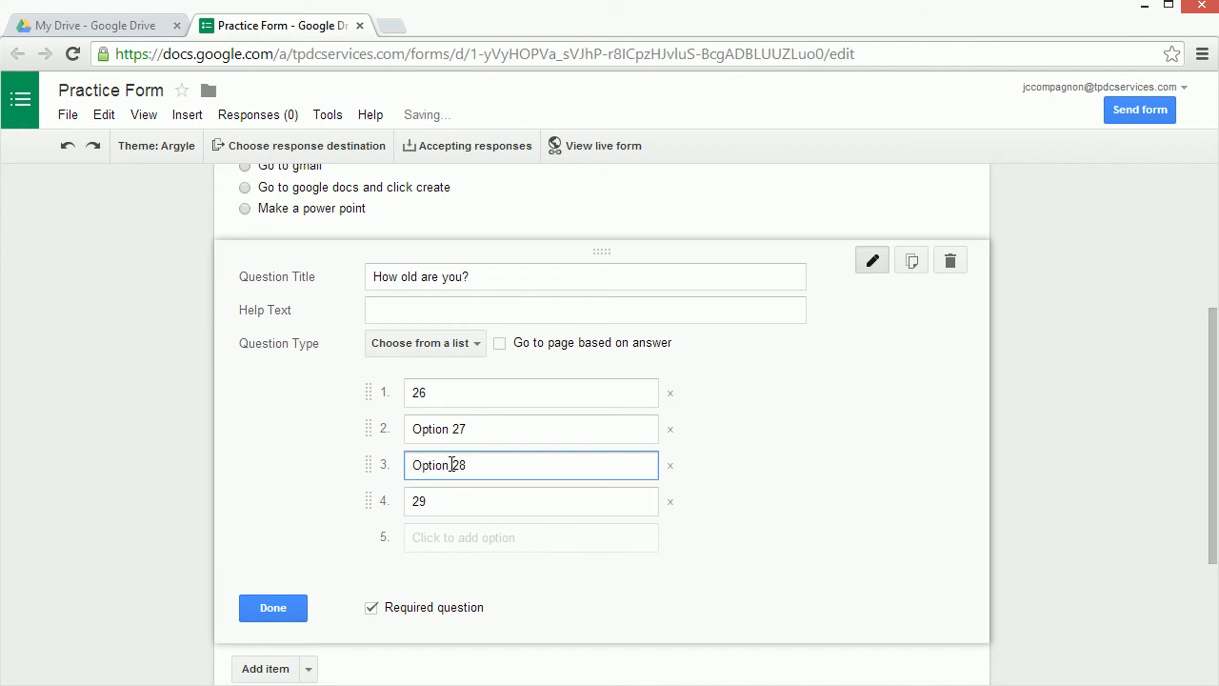
{"action": "left_click_drag", "start_coordinate": [451, 464], "coordinate": [400, 467]}
{"action": "key", "text": "BackSpace"}
{"action": "key", "text": "Delete"}
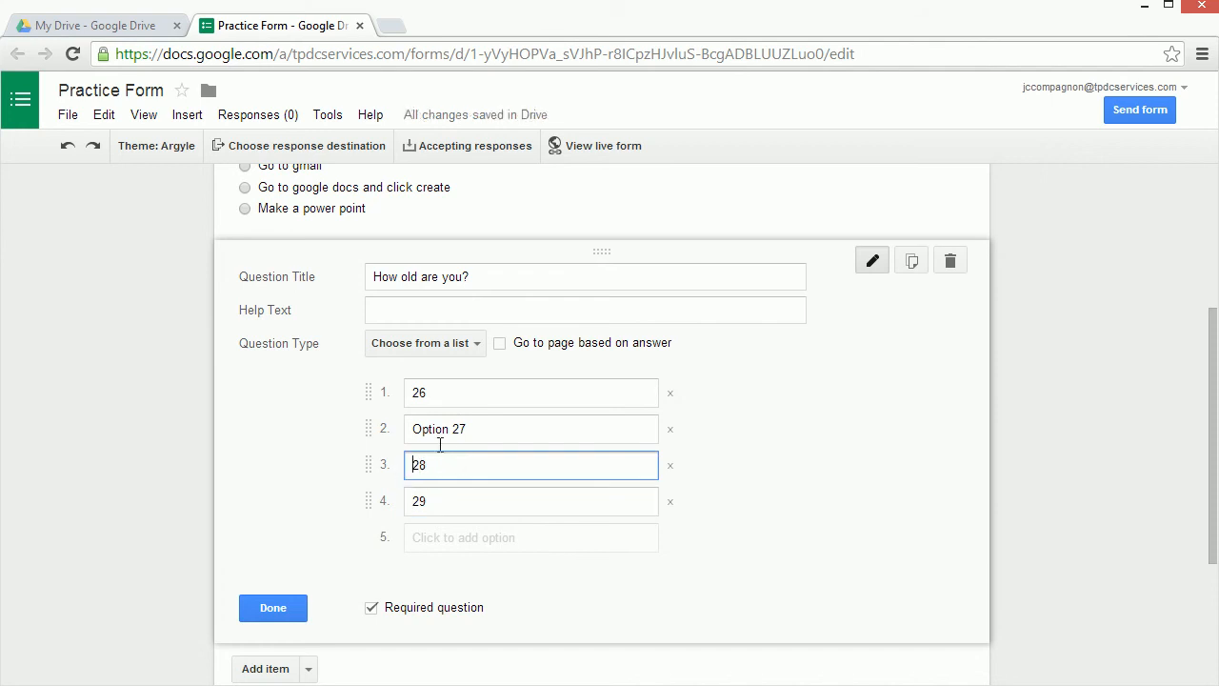
- Remove the word "Option" from the second answer so that it reads 27
{"action": "left_click", "coordinate": [451, 431]}
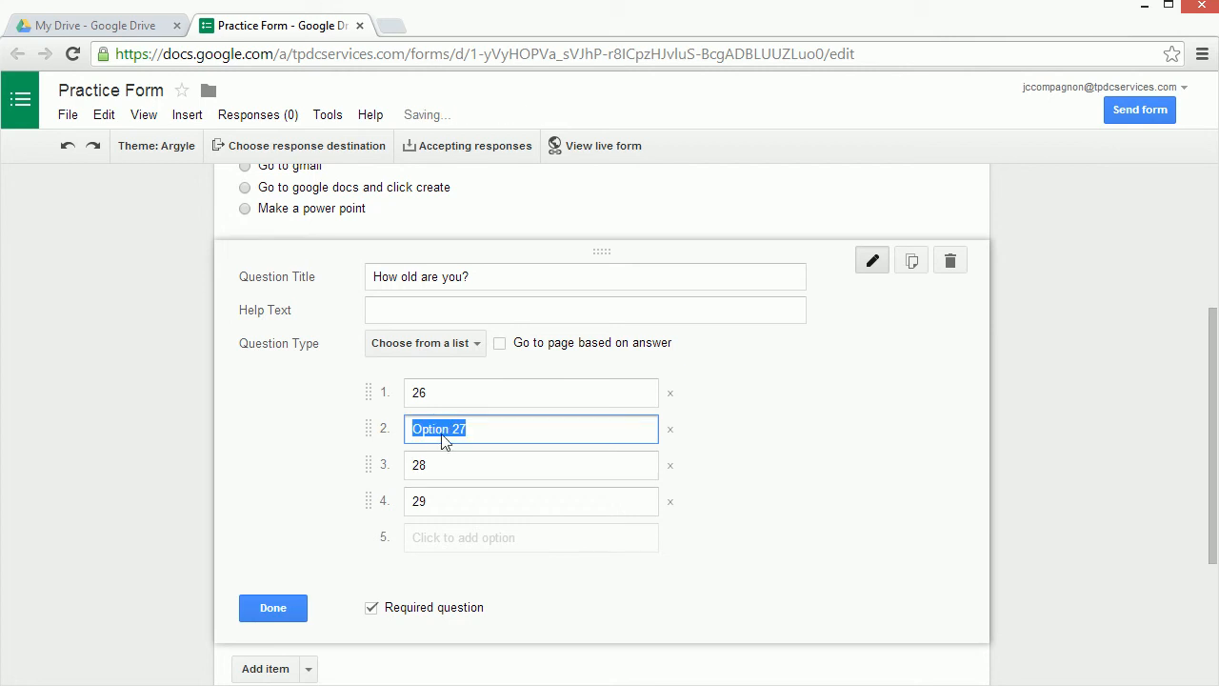
{"action": "left_click", "coordinate": [451, 432]}
{"action": "key", "text": "BackSpace"}
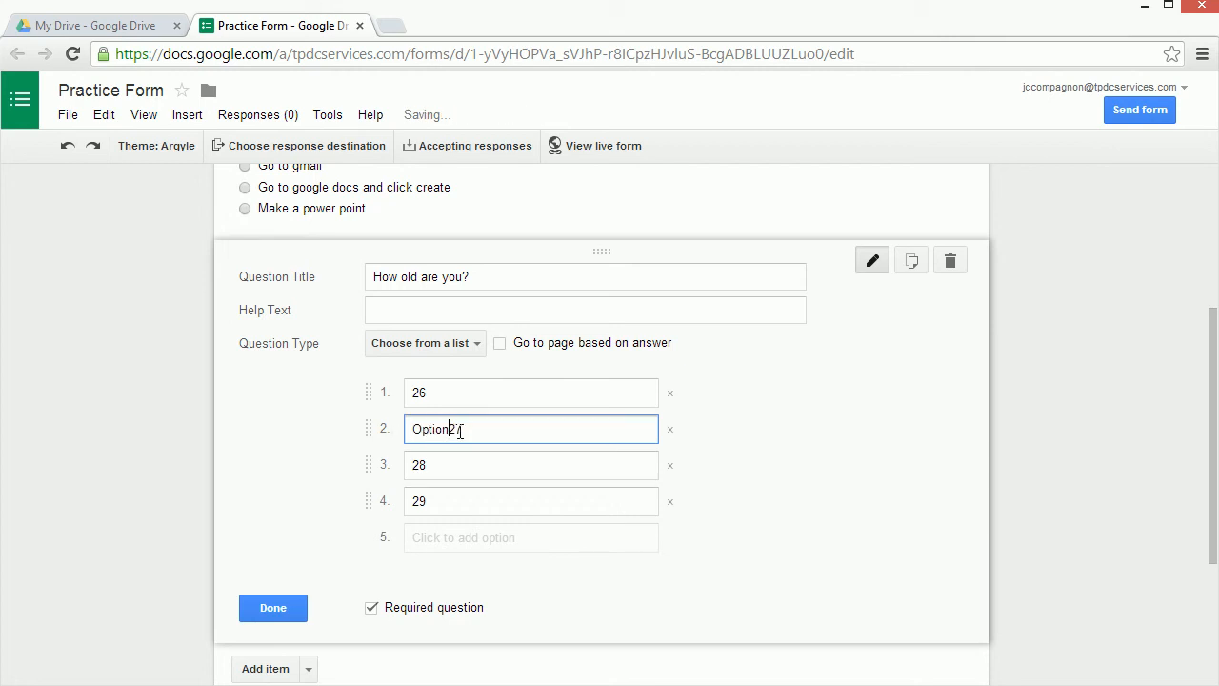
{"action": "key", "text": "BackSpace"}
{"action": "key", "text": "BackSpace"}
{"action": "key", "text": "BackSpace"}
{"action": "key", "text": "BackSpace"}
{"action": "key", "text": "BackSpace"}
{"action": "key", "text": "BackSpace"}
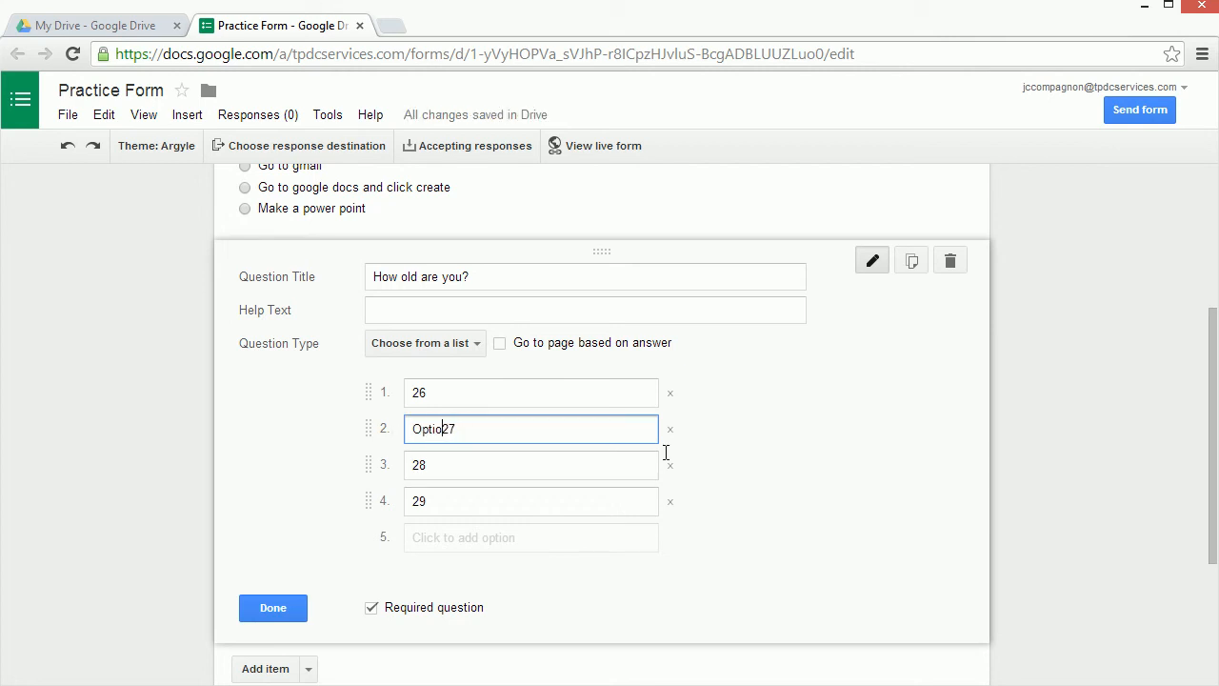
- Add a fifth answer option to the age question reading 30
{"action": "left_click", "coordinate": [481, 536]}
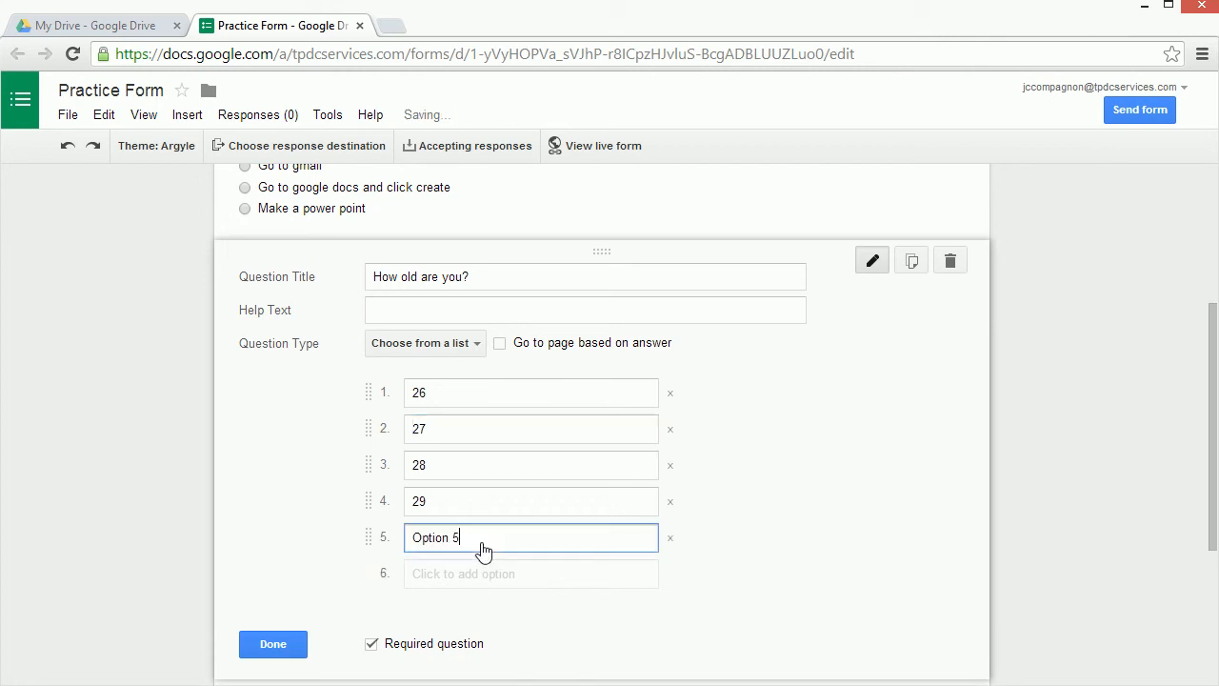
{"action": "key", "text": "BackSpace"}
{"action": "key", "text": "BackSpace"}
{"action": "key", "text": "BackSpace"}
{"action": "key", "text": "BackSpace"}
{"action": "key", "text": "BackSpace"}
{"action": "key", "text": "BackSpace"}
{"action": "key", "text": "BackSpace"}
{"action": "key", "text": "BackSpace"}
{"action": "type", "text": "30"}
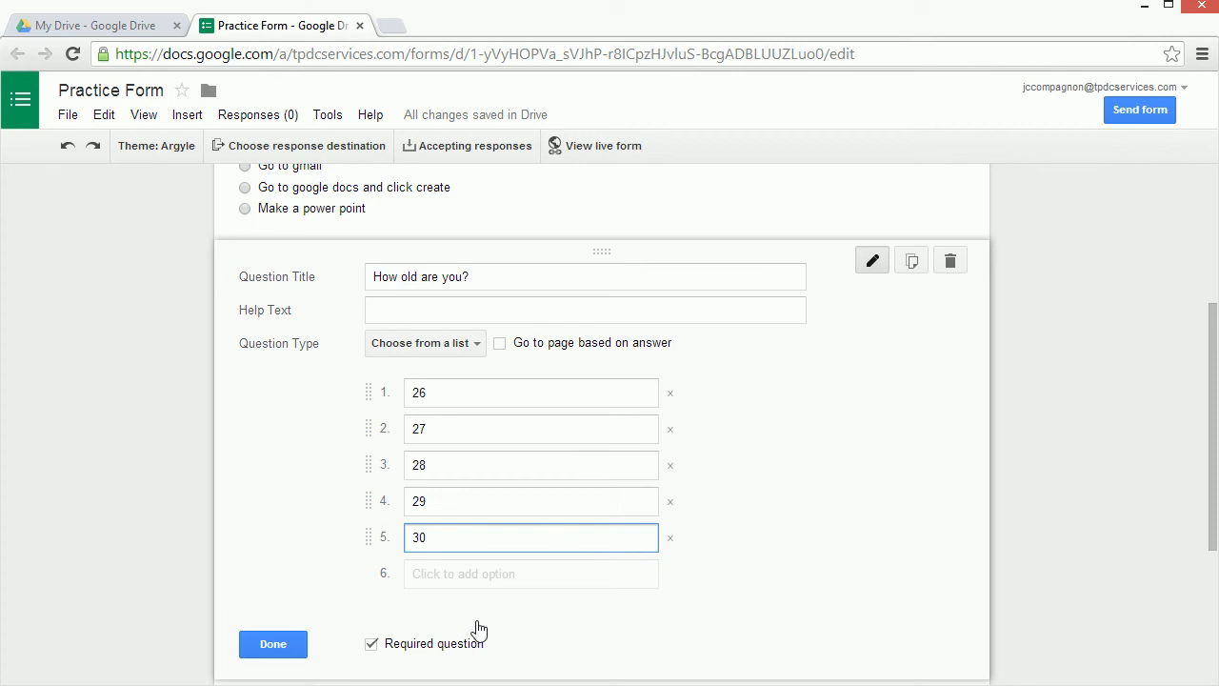
- Finish editing the "How old are you?" question and reopen it from the form preview
{"action": "left_click", "coordinate": [285, 646]}
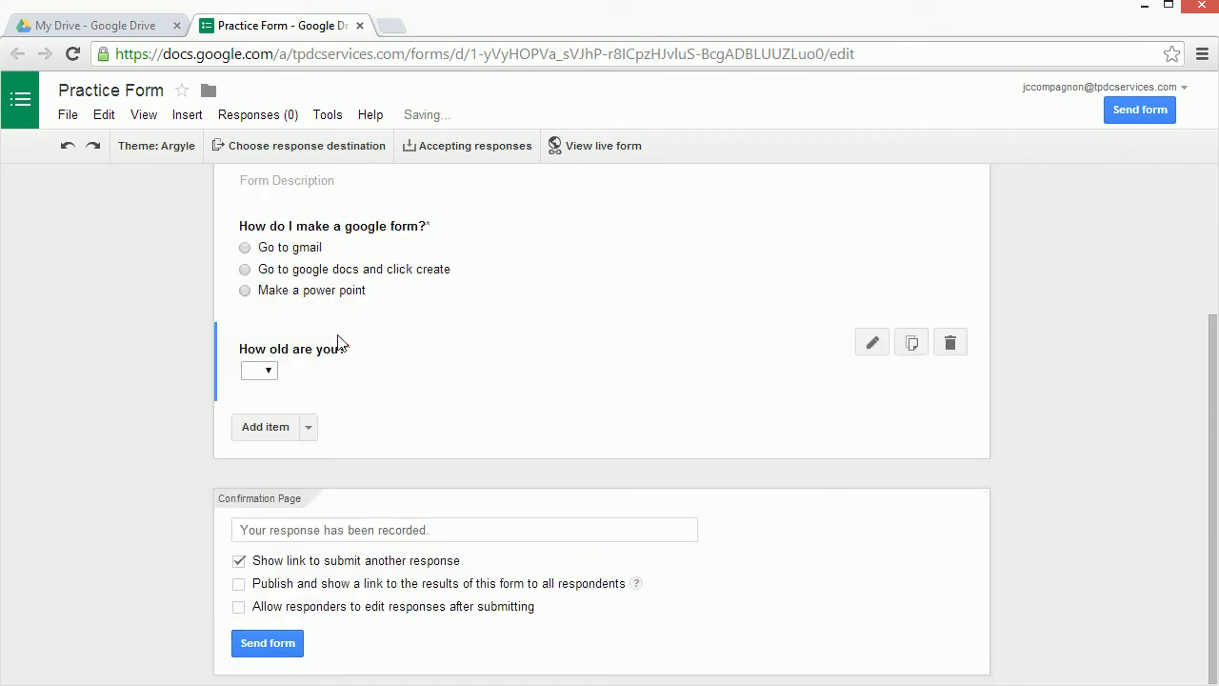
{"action": "left_click", "coordinate": [273, 376]}
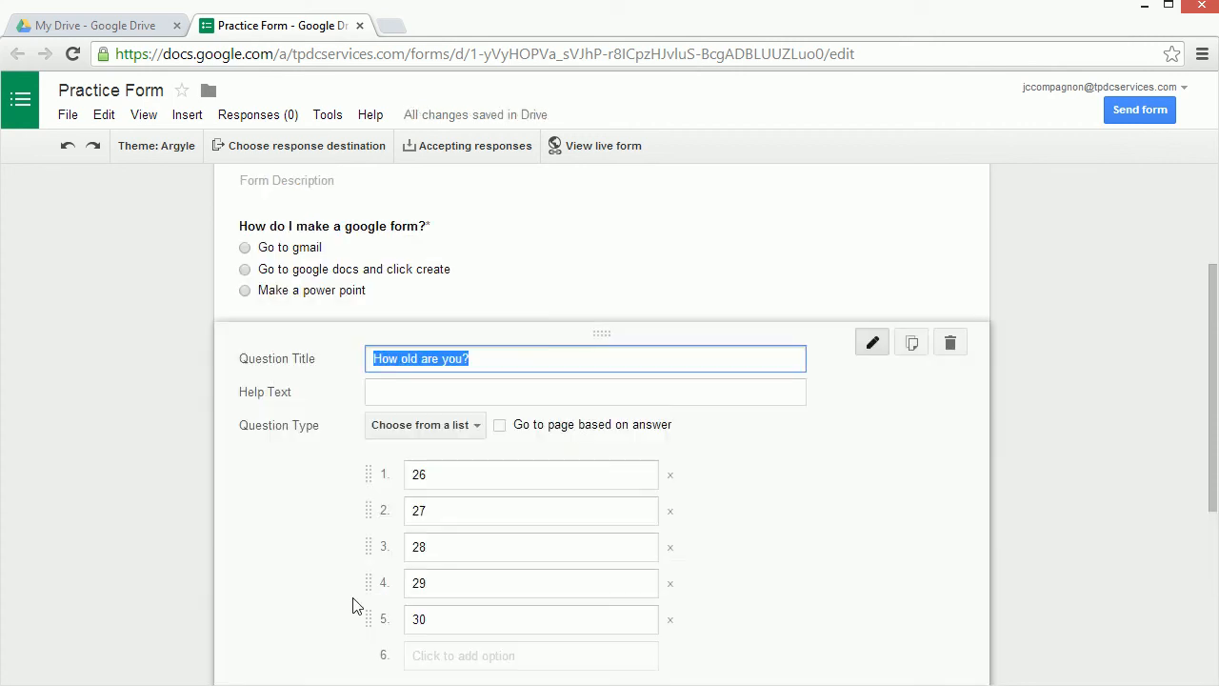
- Finish editing the required "How old are you?" list question and return it to its preview
{"action": "scroll", "coordinate": [611, 440], "scroll_direction": "down", "scroll_amount": 2}
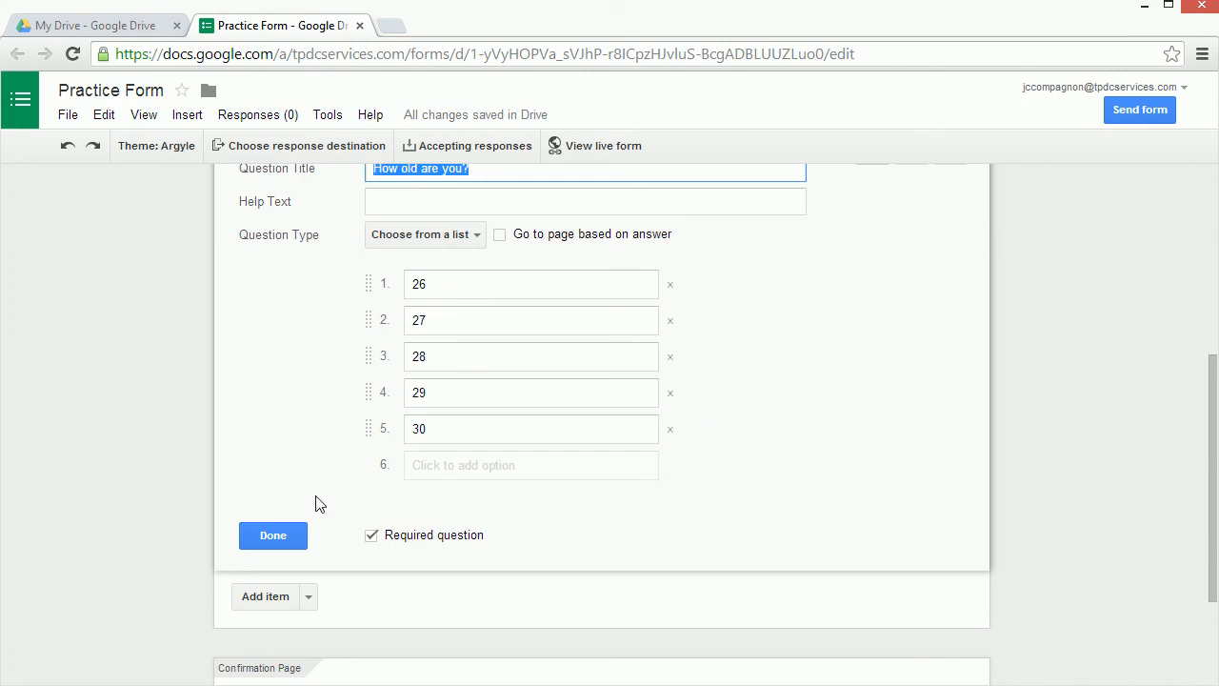
{"action": "left_click", "coordinate": [276, 533]}
{"action": "scroll", "coordinate": [476, 299], "scroll_direction": "up", "scroll_amount": 1}
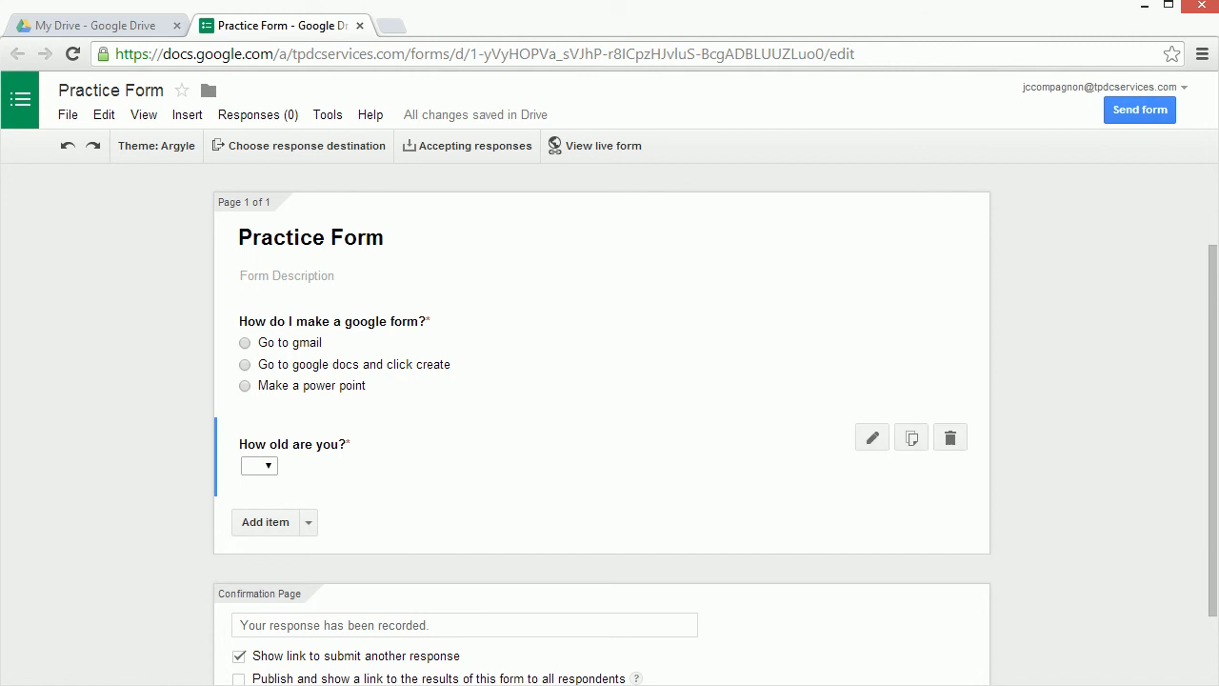
- Add "Have a good day!" to the confirmation message and enable publishing a link to the form results to all respondents
{"action": "scroll", "coordinate": [648, 432], "scroll_direction": "down", "scroll_amount": 1}
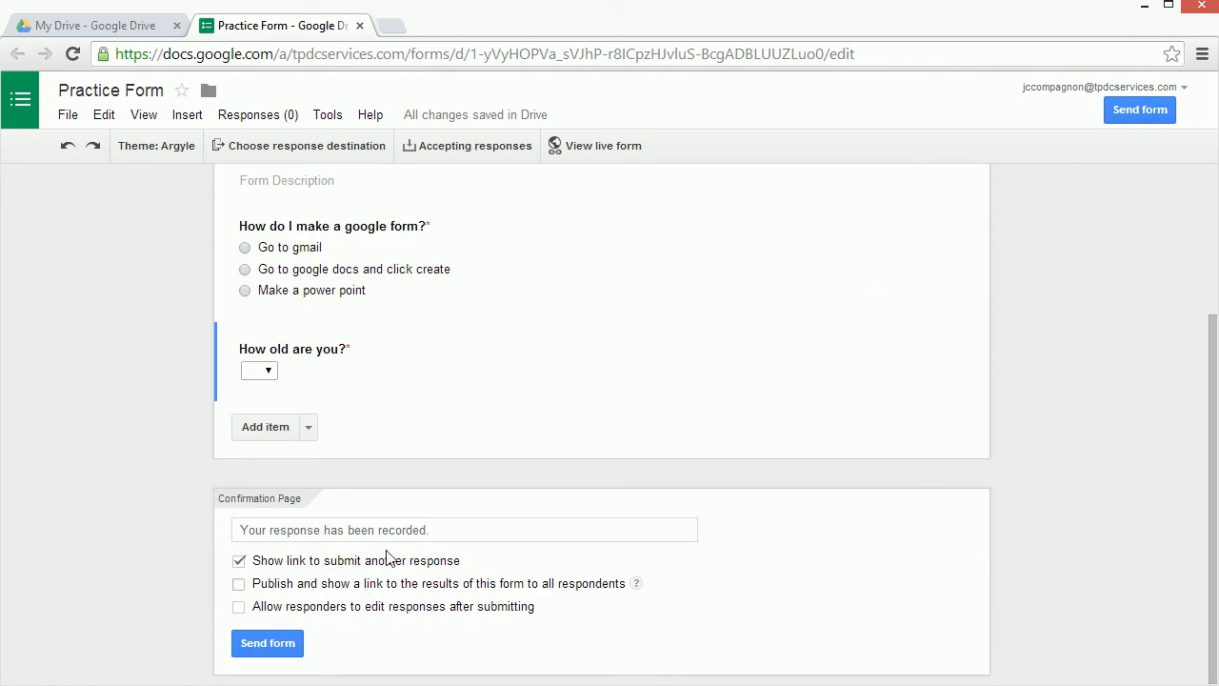
{"action": "left_click", "coordinate": [447, 530]}
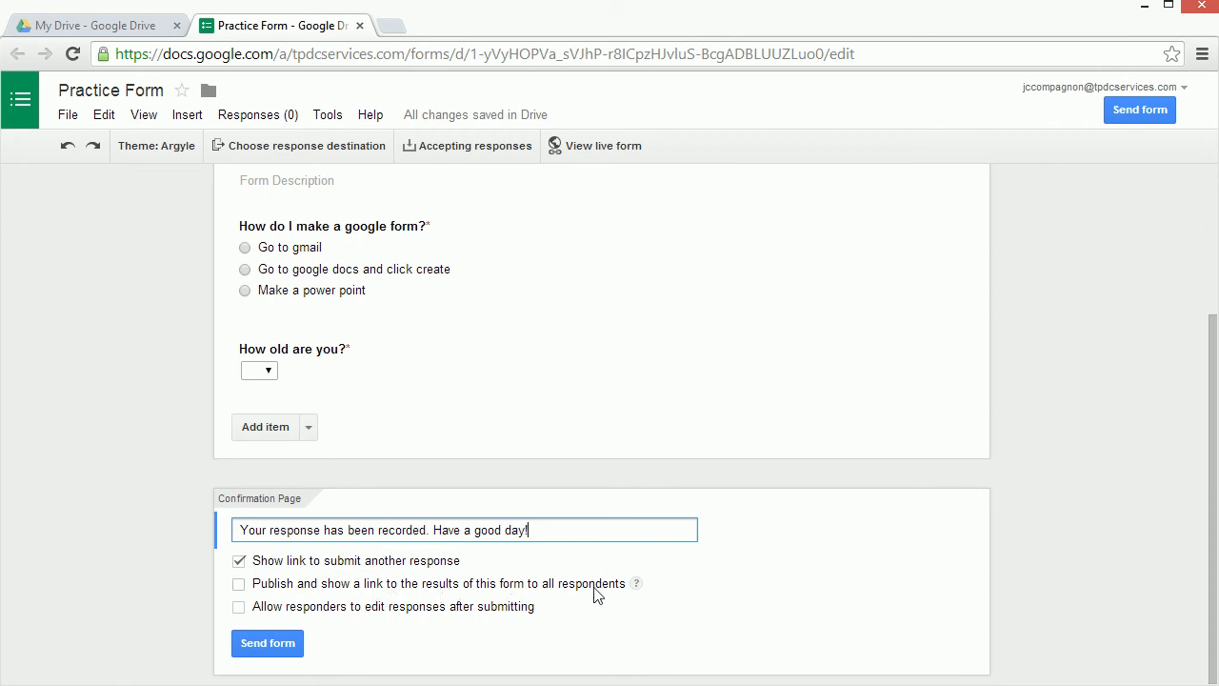
{"action": "mouse_move", "coordinate": [635, 585]}
{"action": "left_click", "coordinate": [295, 590]}
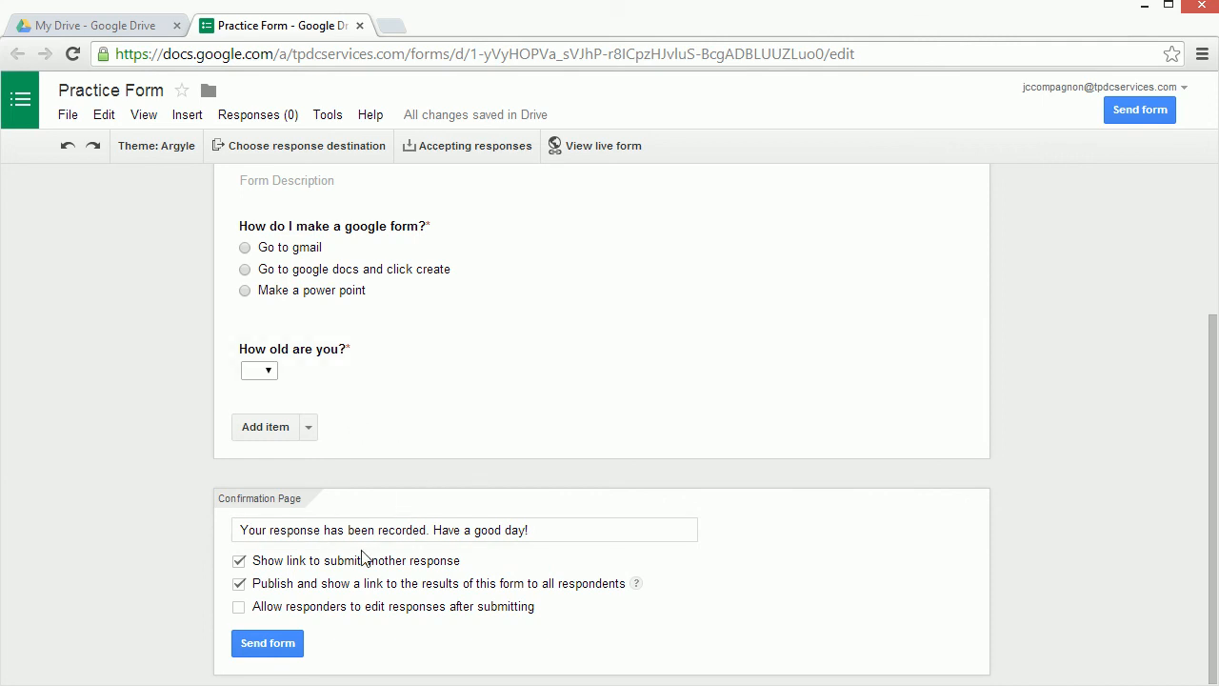
- Review the response destination options for the form and close them without choosing a destination
{"action": "scroll", "coordinate": [363, 552], "scroll_direction": "up", "scroll_amount": 2}
{"action": "scroll", "coordinate": [363, 548], "scroll_direction": "up", "scroll_amount": 1}
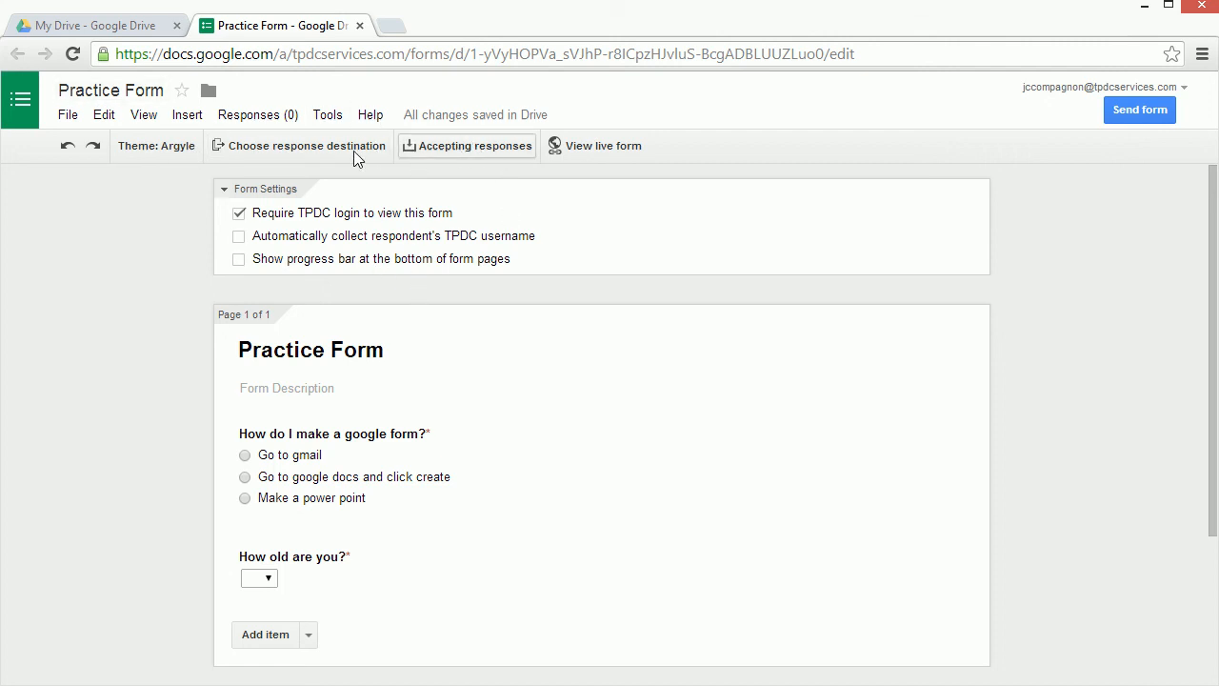
{"action": "left_click", "coordinate": [289, 154]}
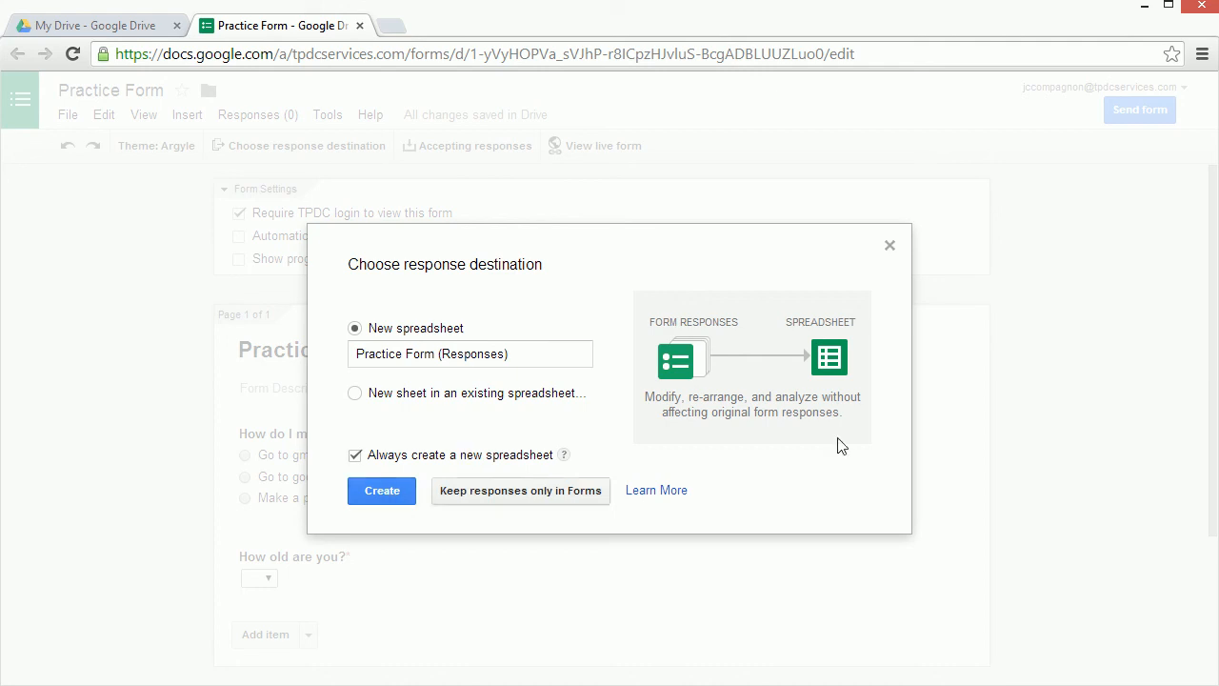
{"action": "left_click", "coordinate": [891, 247]}
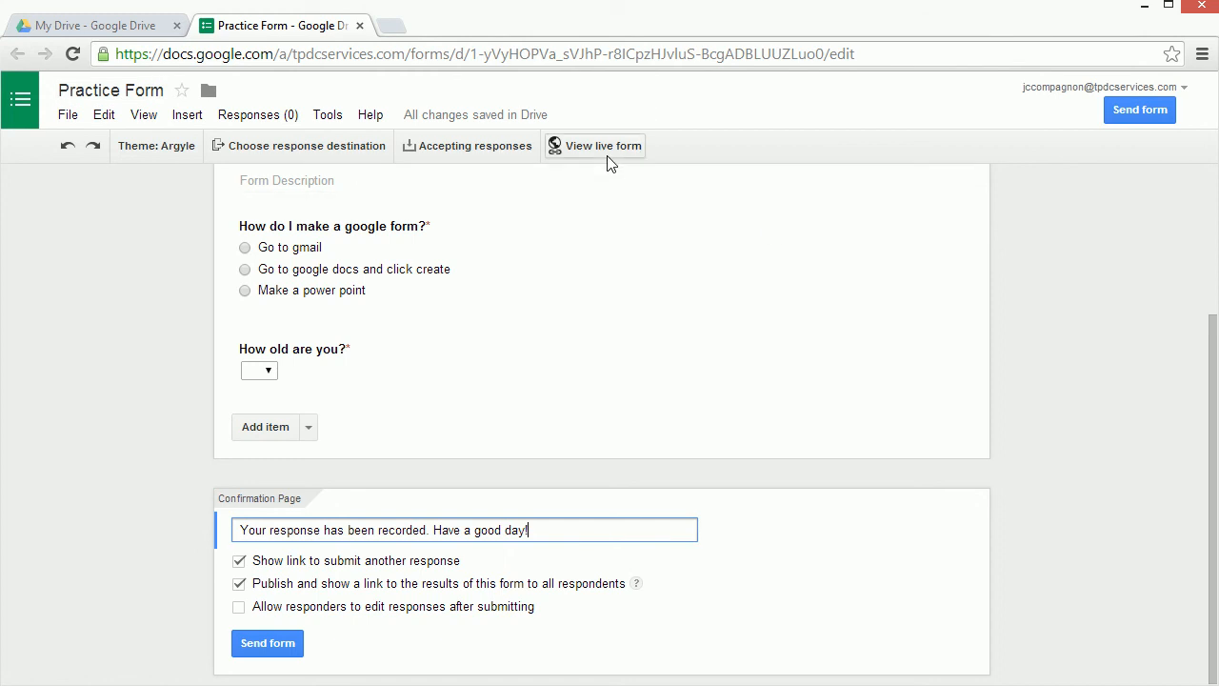
- Open the live form and submit a response with "Go to google docs and click create" and age 28
{"action": "left_click", "coordinate": [594, 148]}
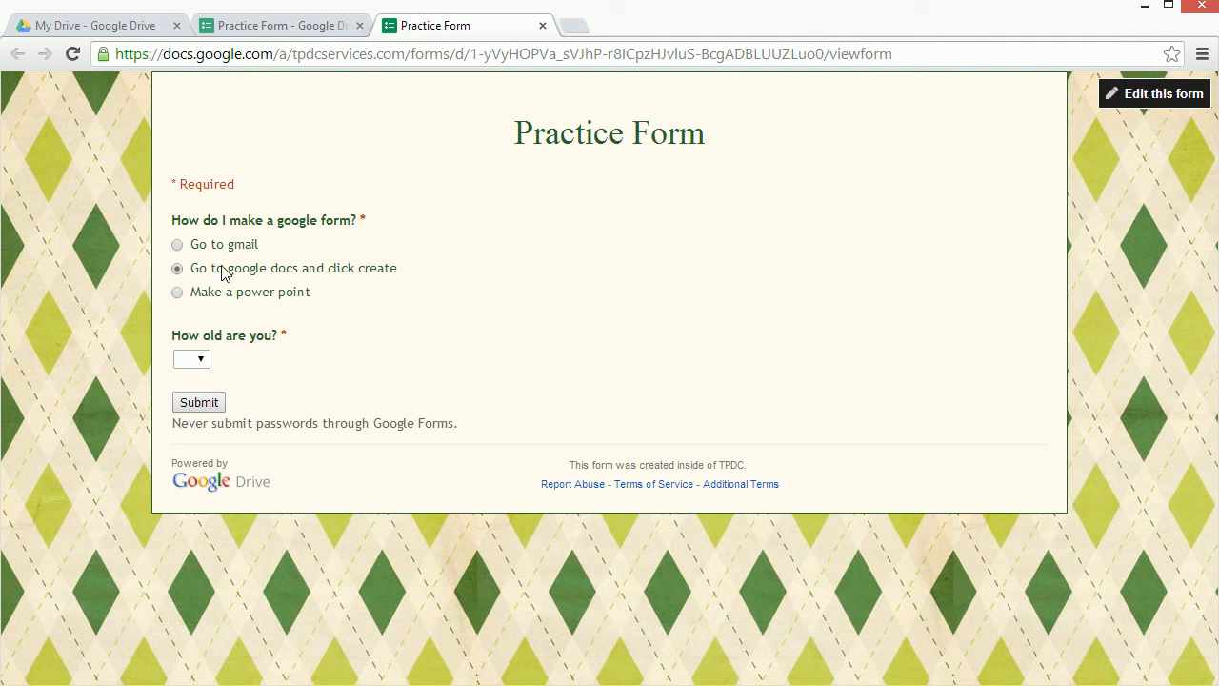
{"action": "left_click", "coordinate": [193, 359]}
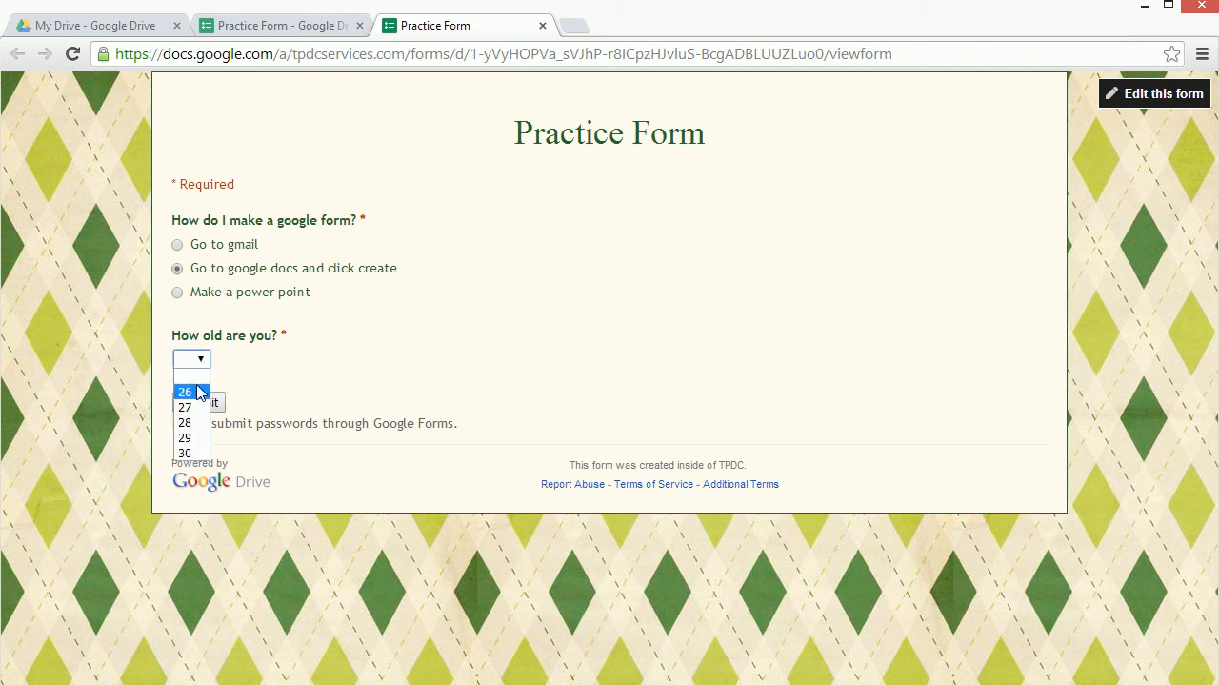
{"action": "left_click", "coordinate": [195, 435]}
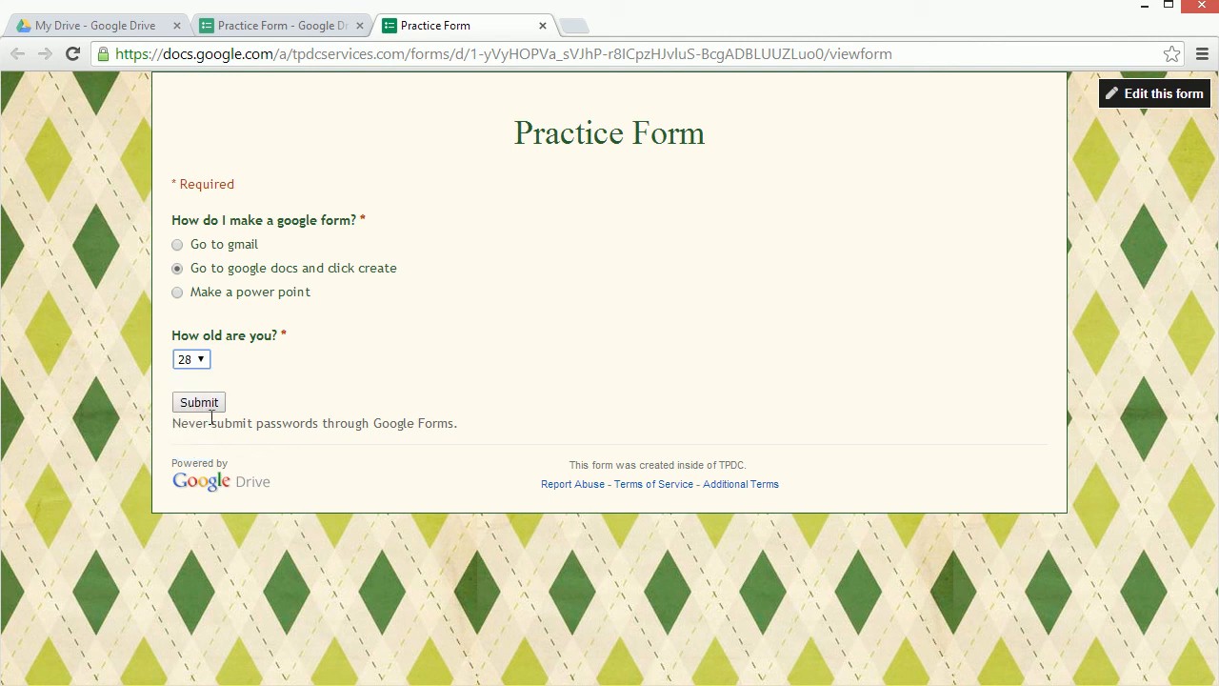
{"action": "left_click", "coordinate": [212, 410]}
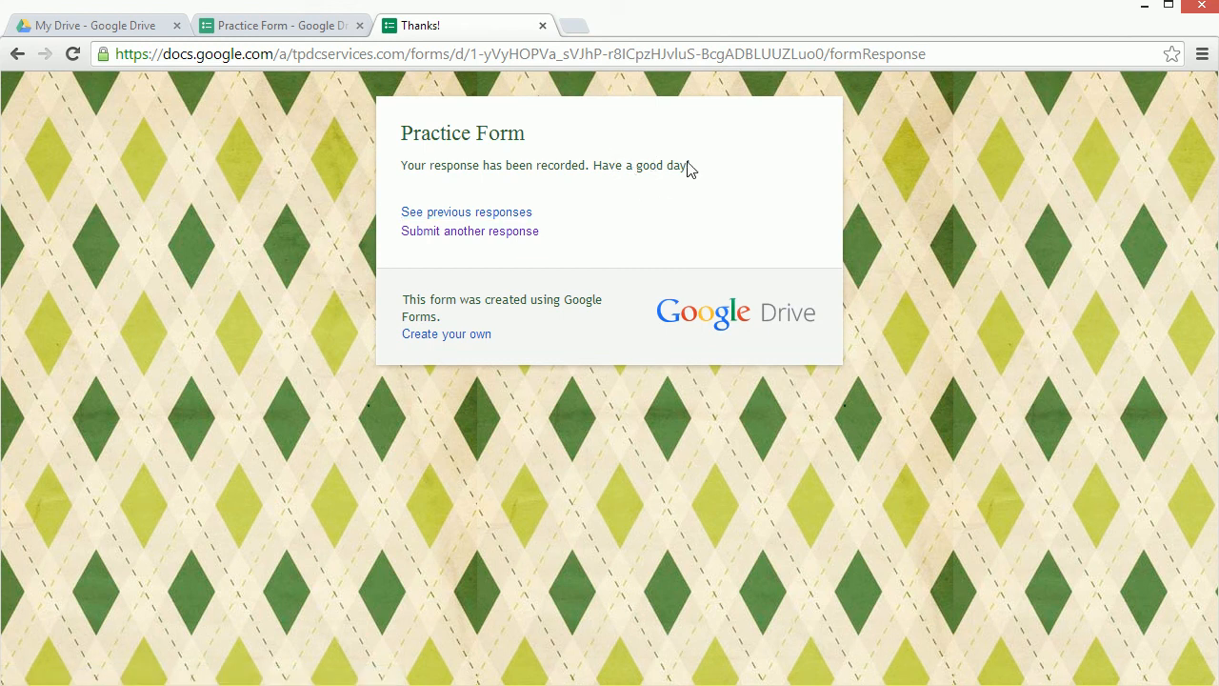
- View the summary of previous responses, and close the response pages and the form editor to return to My Drive
{"action": "left_click", "coordinate": [491, 217]}
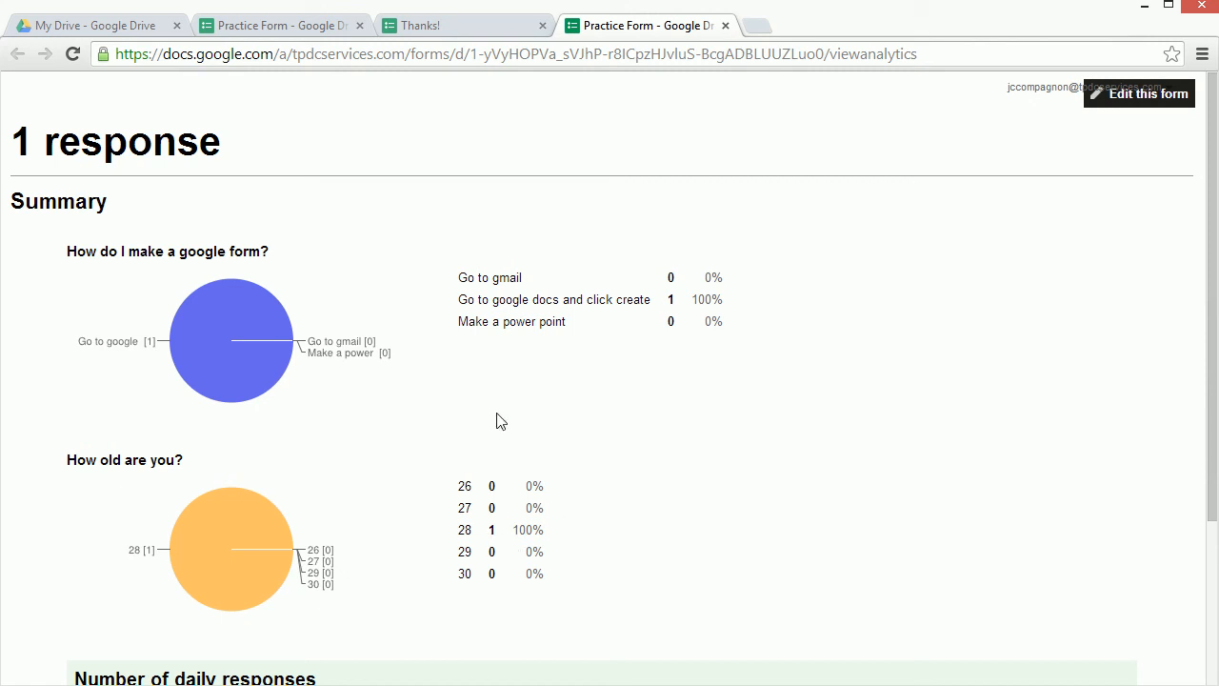
{"action": "left_click", "coordinate": [726, 25]}
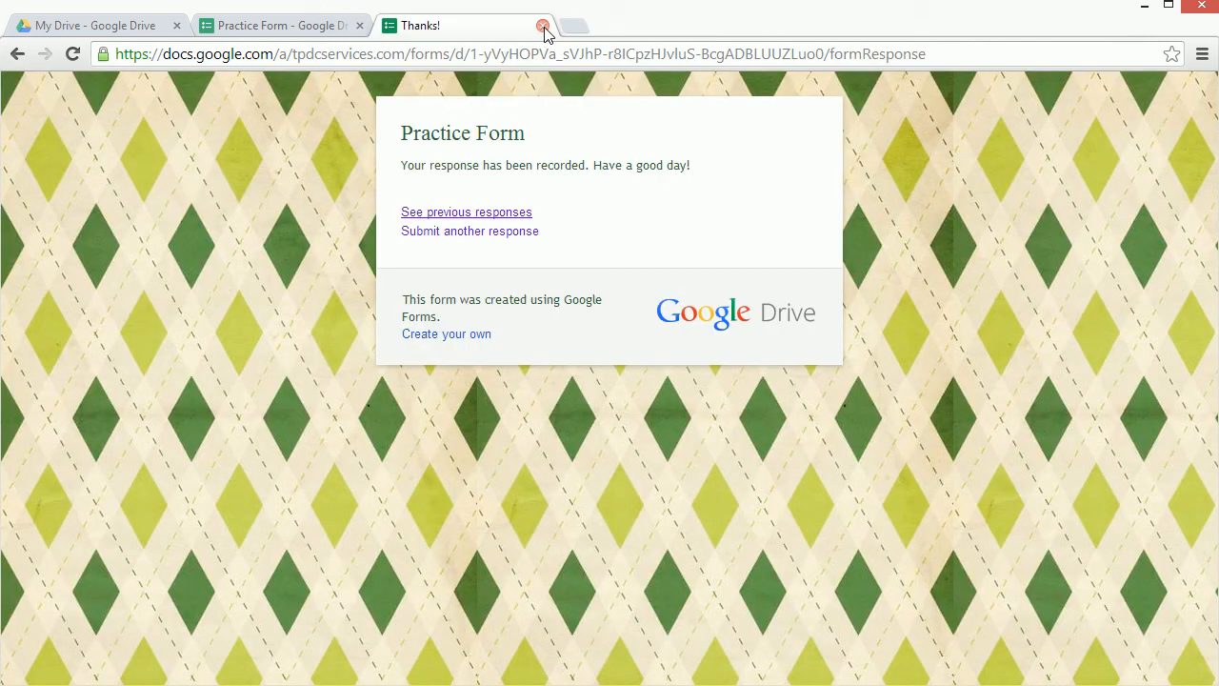
{"action": "left_click", "coordinate": [543, 26]}
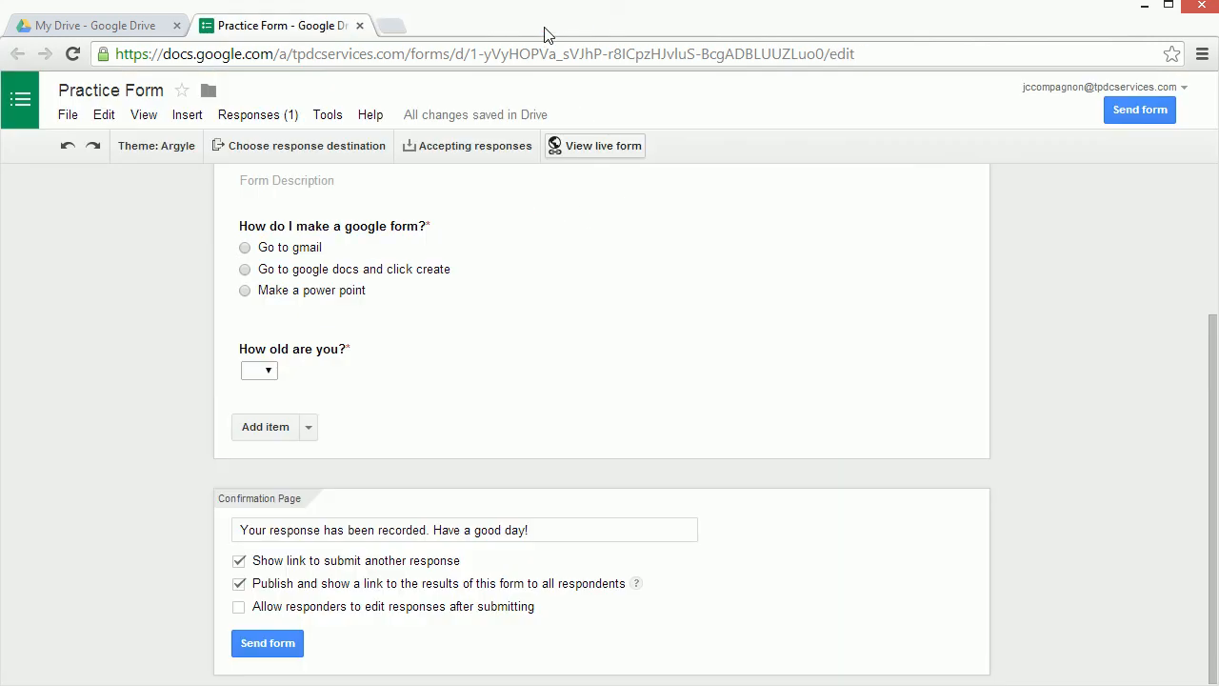
{"action": "left_click", "coordinate": [360, 26]}
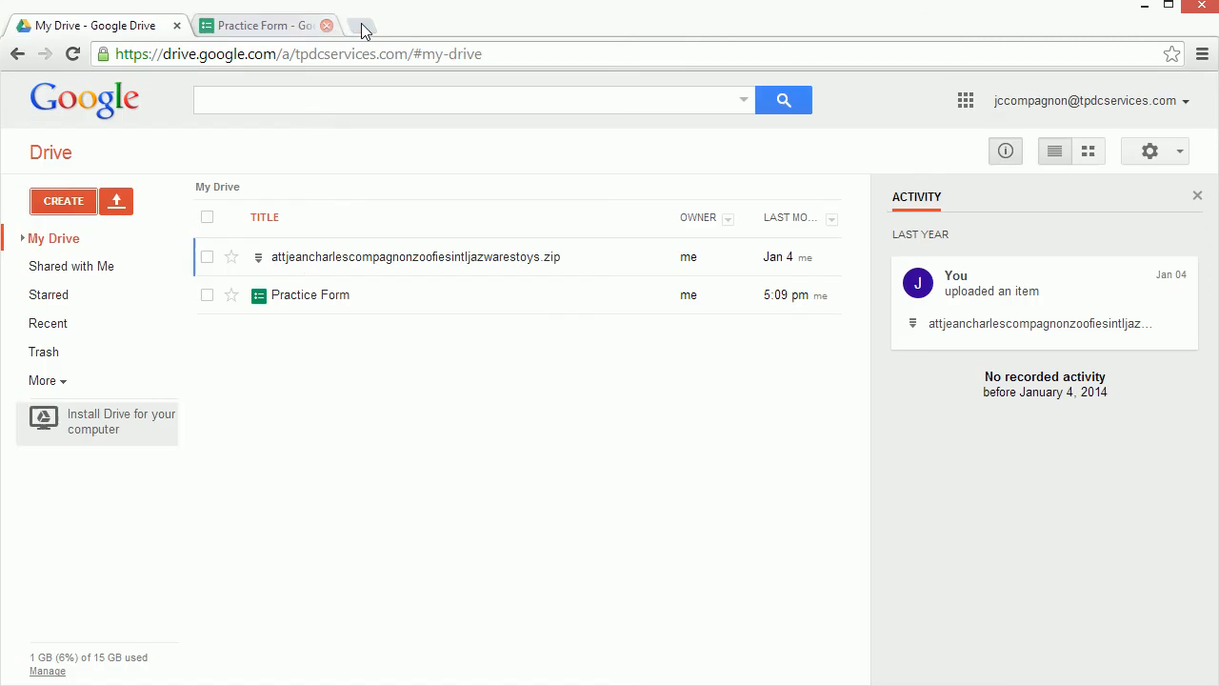